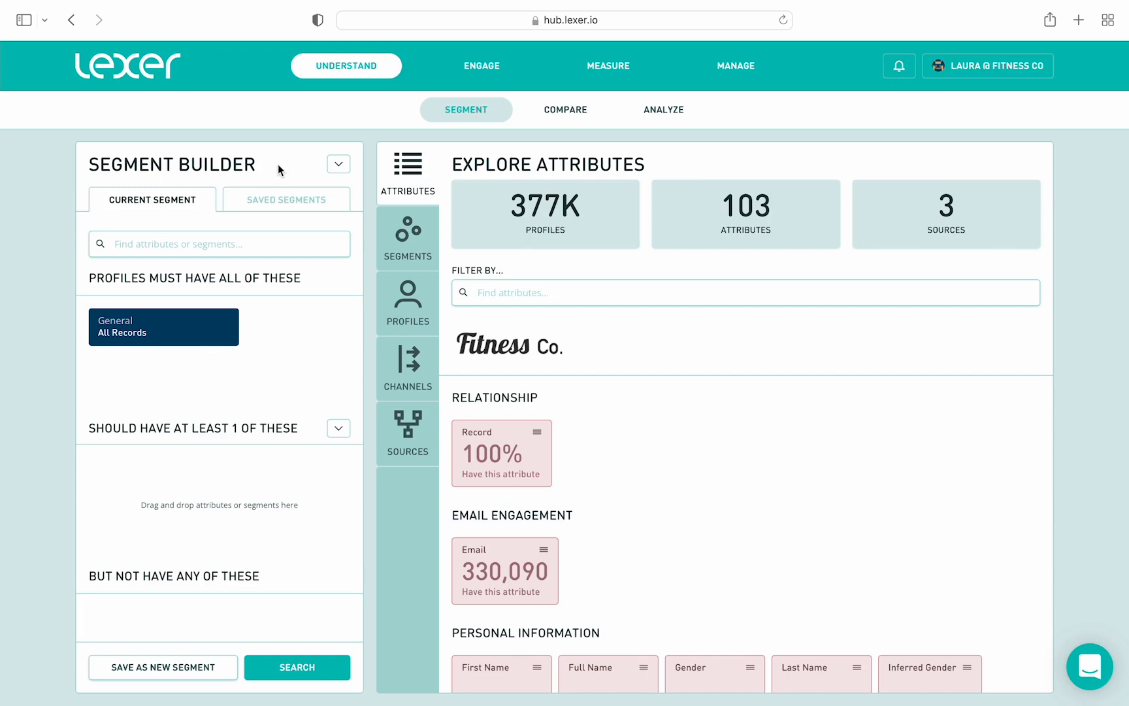
- Add Shopify Spend Percentile as a required attribute, limited to values greater than or equal to 80
left_click(227, 244)
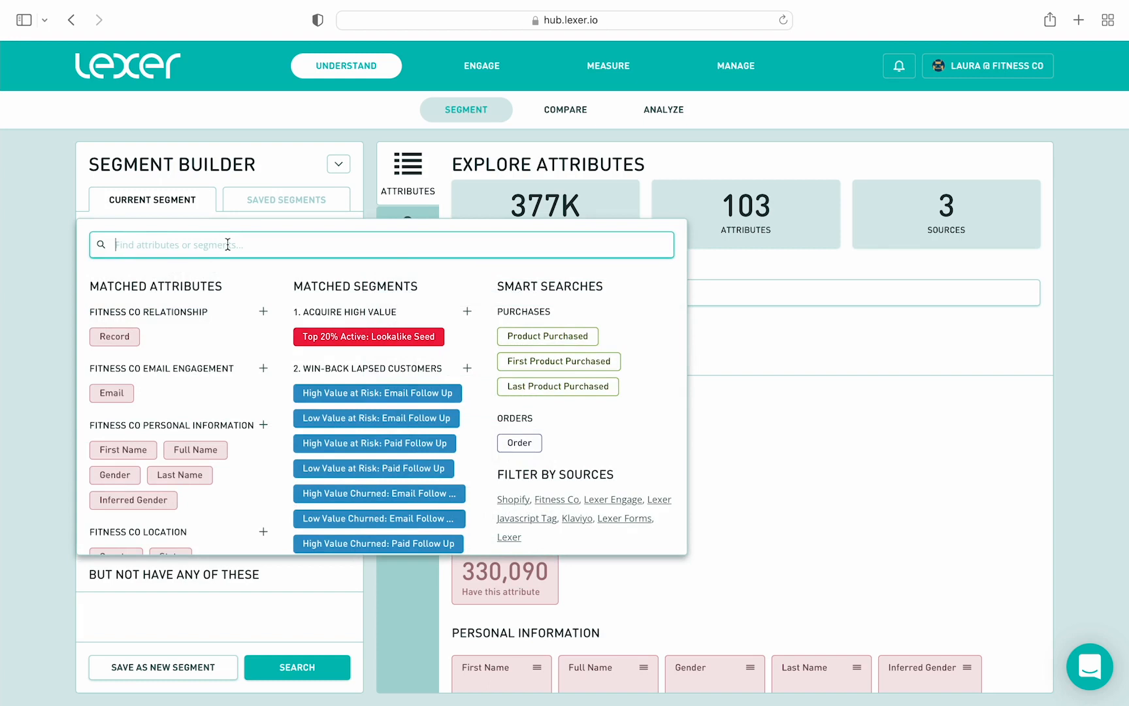
type("spend percent")
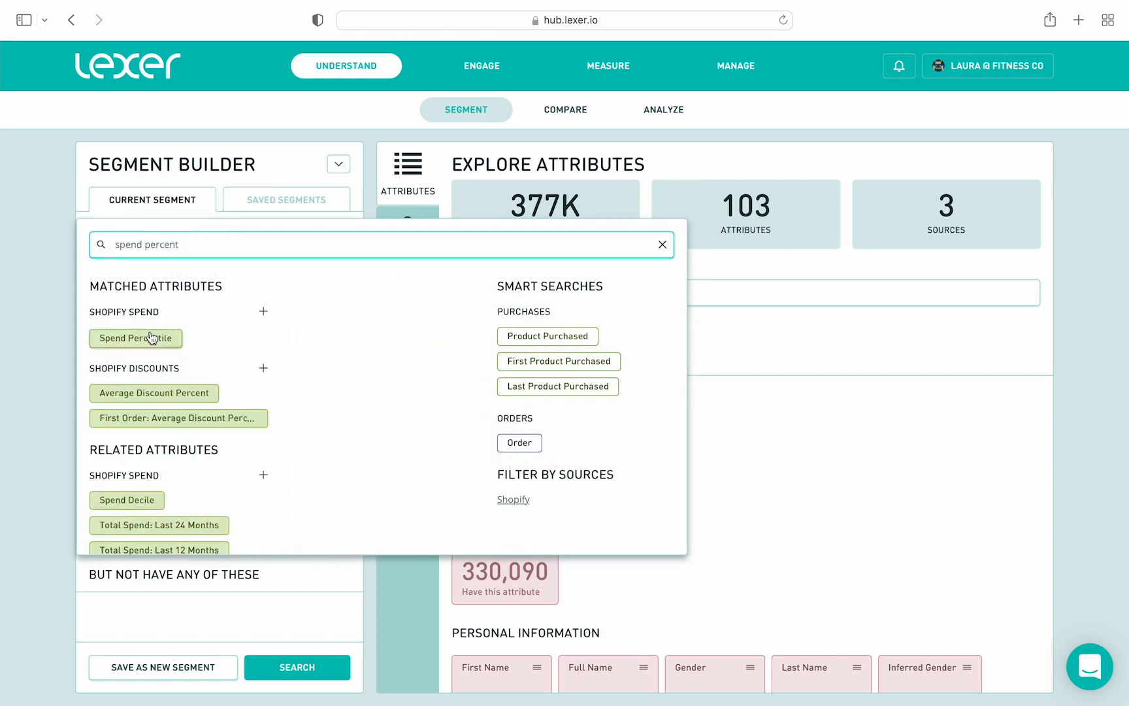
left_click(152, 337)
left_click(206, 368)
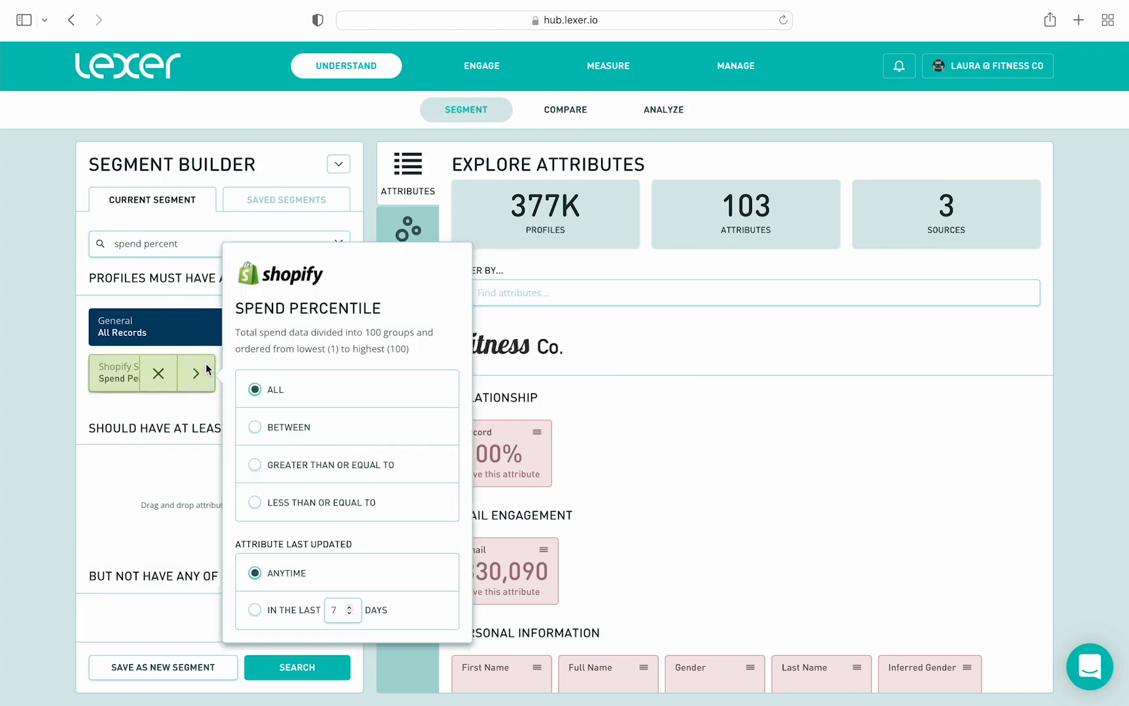
left_click(254, 464)
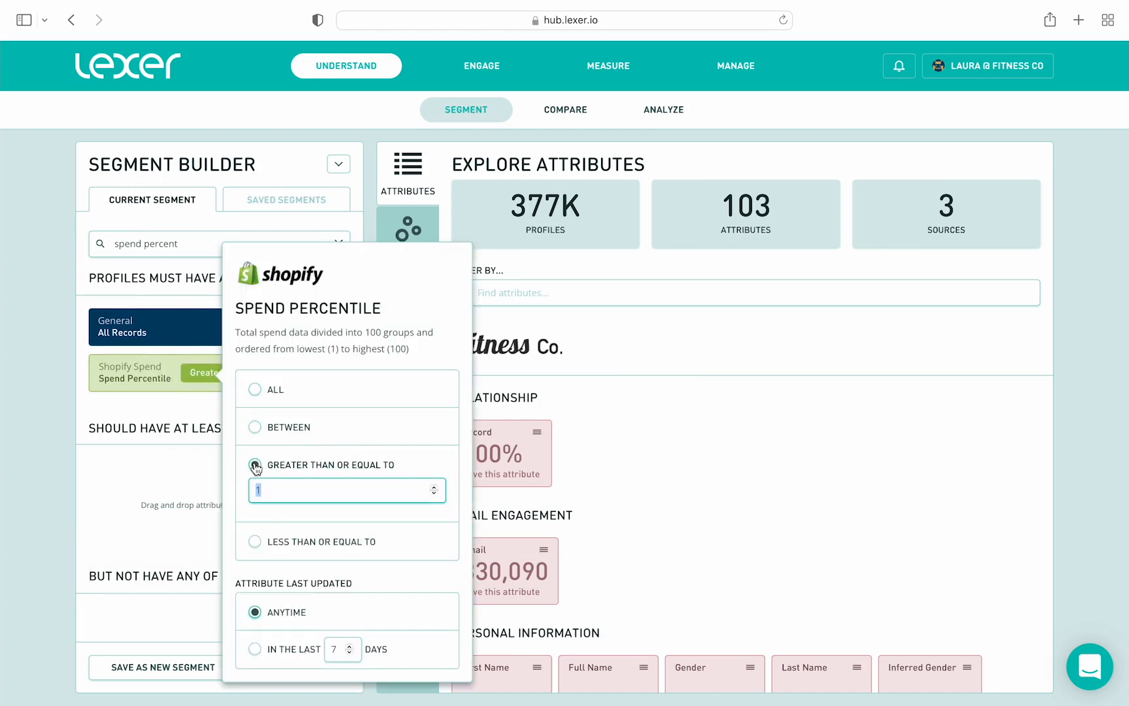
type("80")
left_click(208, 473)
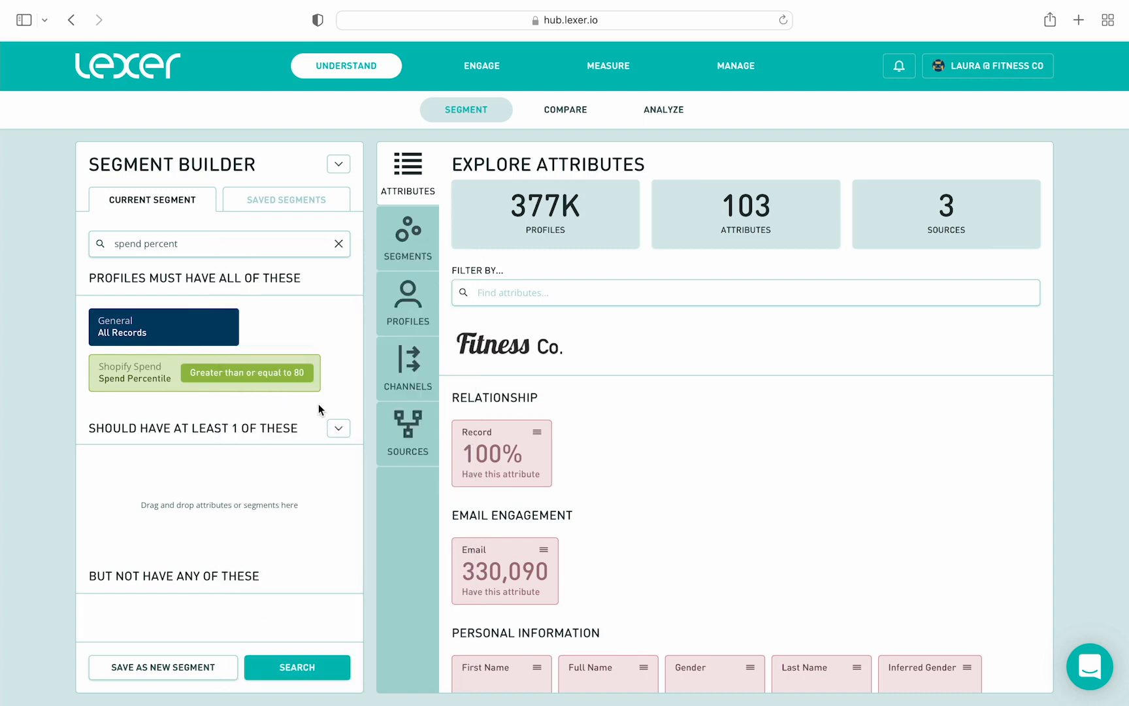
- Run the segment search and copy the resulting profile count
left_click(287, 670)
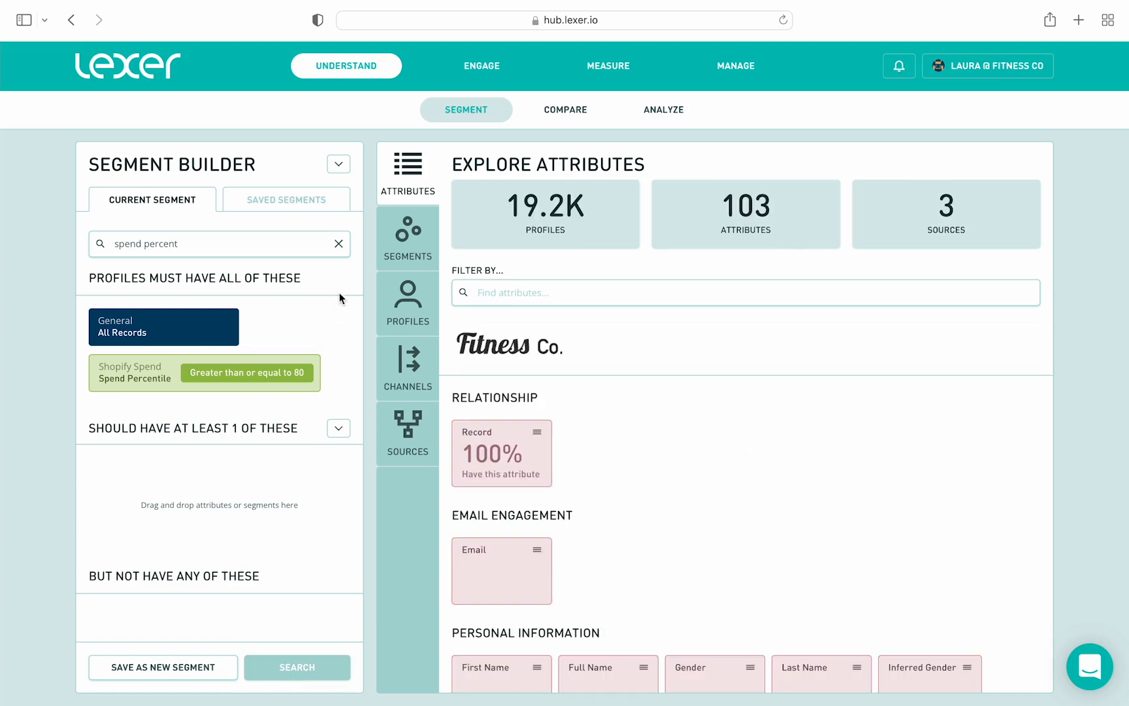
left_click_drag(500, 205, 595, 208)
key("super+c")
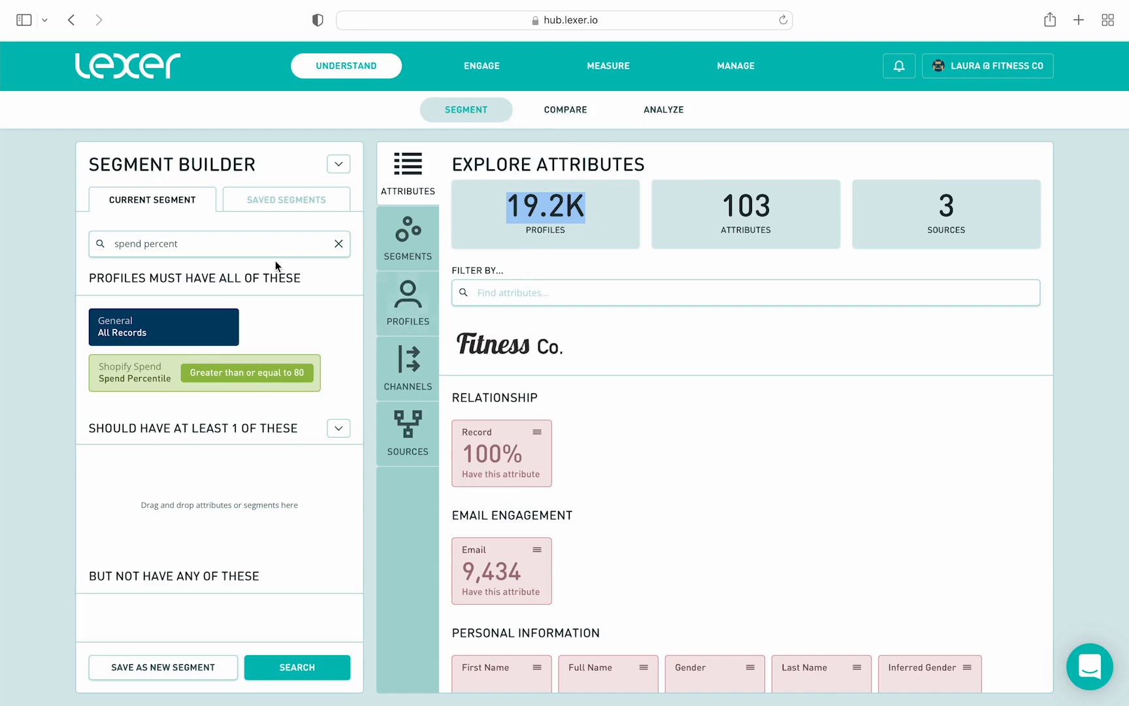
- Find the Shopify attribute Last Order: Date and add it to the segment's must-have conditions
left_click(163, 246)
type("last order")
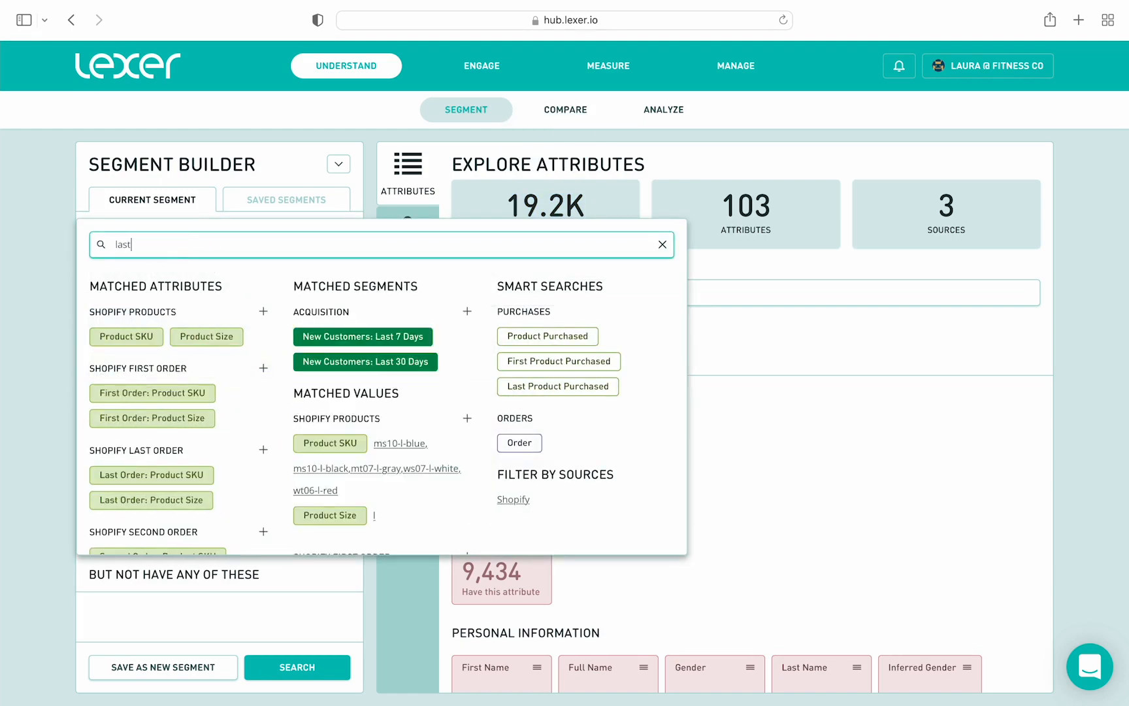
left_click(140, 330)
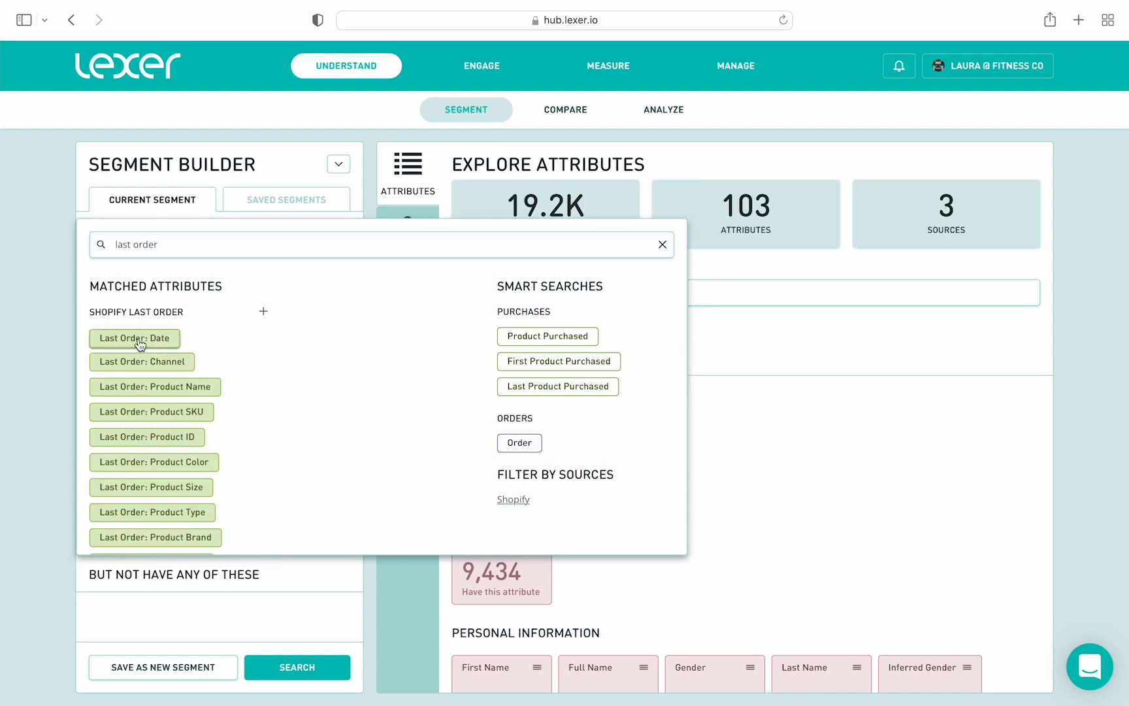
left_click(139, 339)
- Limit Last Order: Date to the last 12 months, and run the segment search to check the profile count
left_click(221, 416)
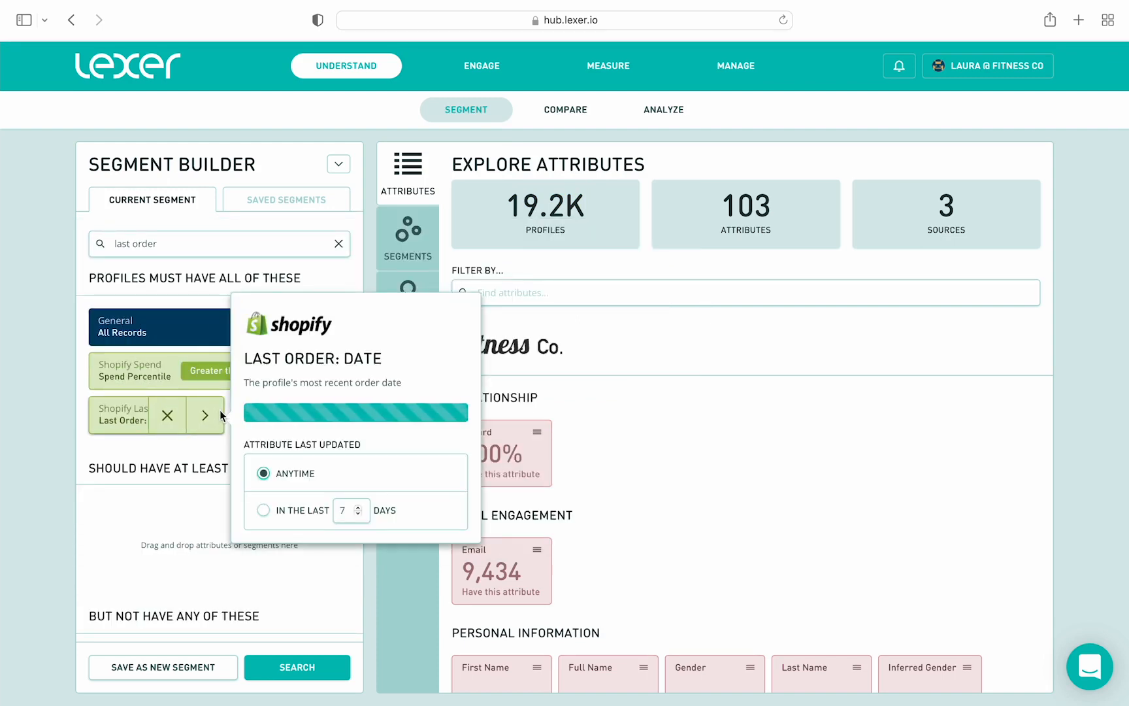
left_click(275, 498)
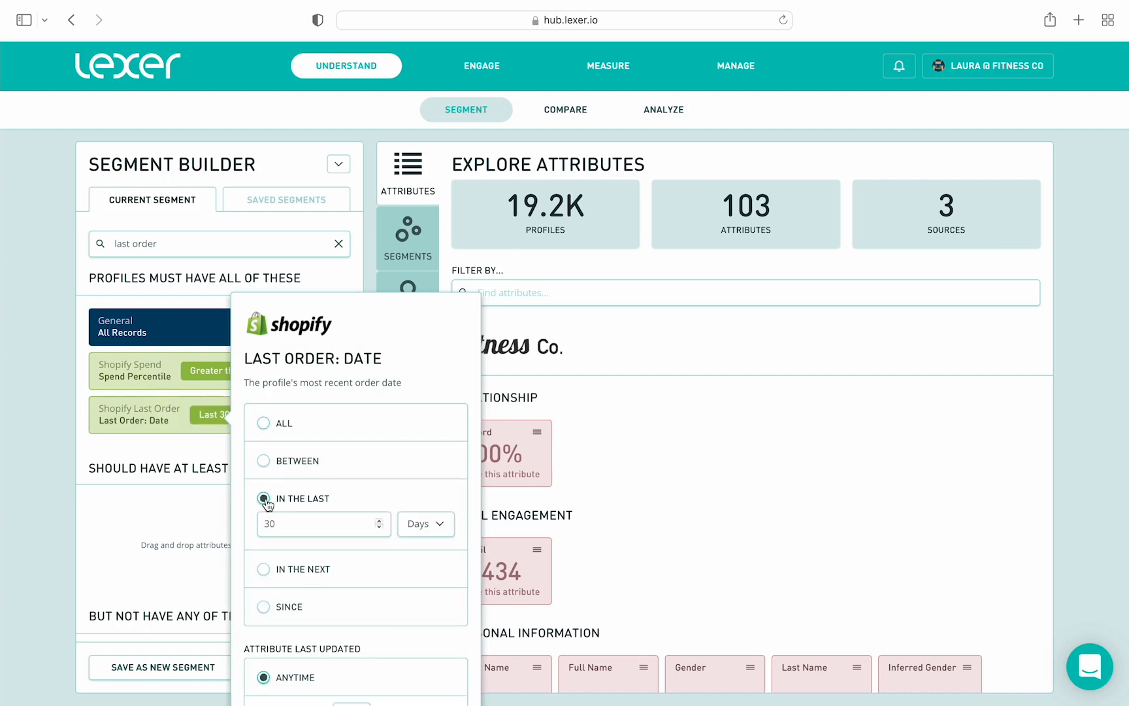
double_click(275, 522)
type("12")
left_click(428, 524)
left_click(425, 582)
left_click(197, 601)
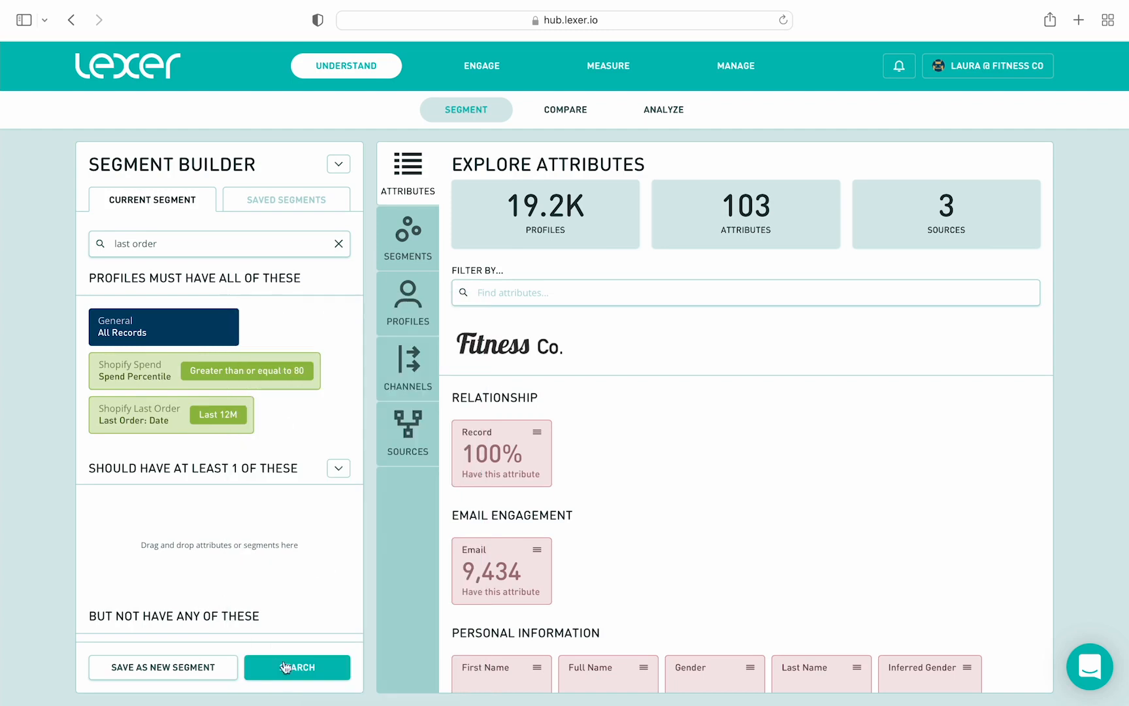
left_click(288, 670)
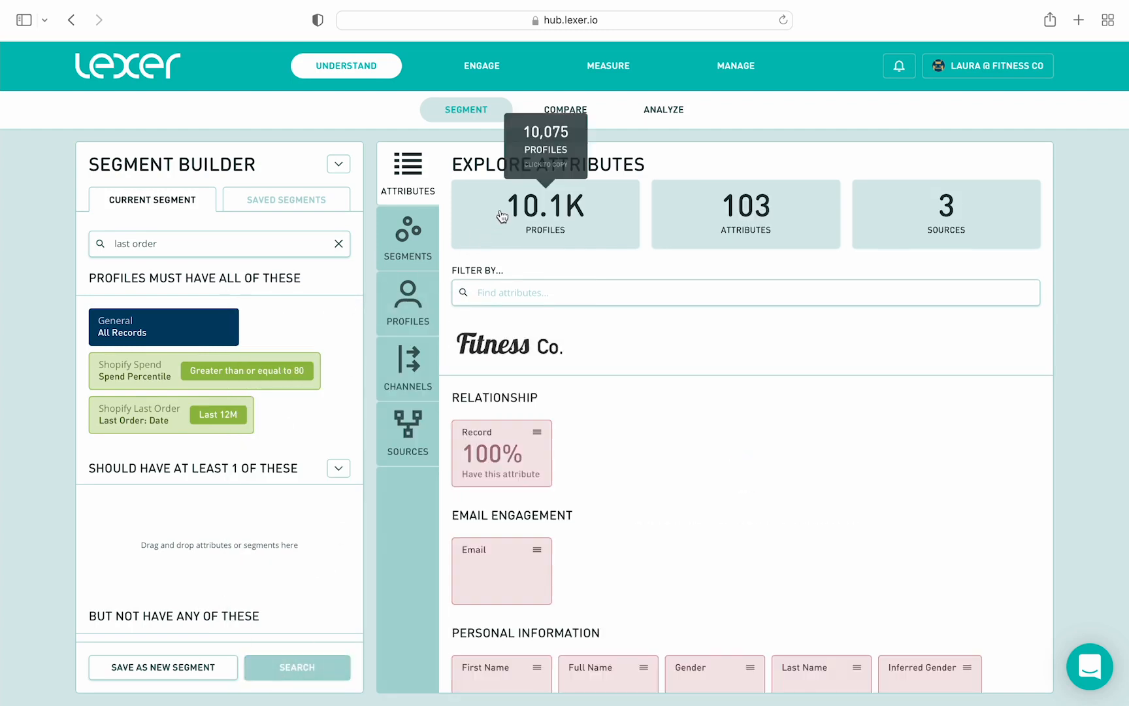
left_click_drag(505, 207, 617, 203)
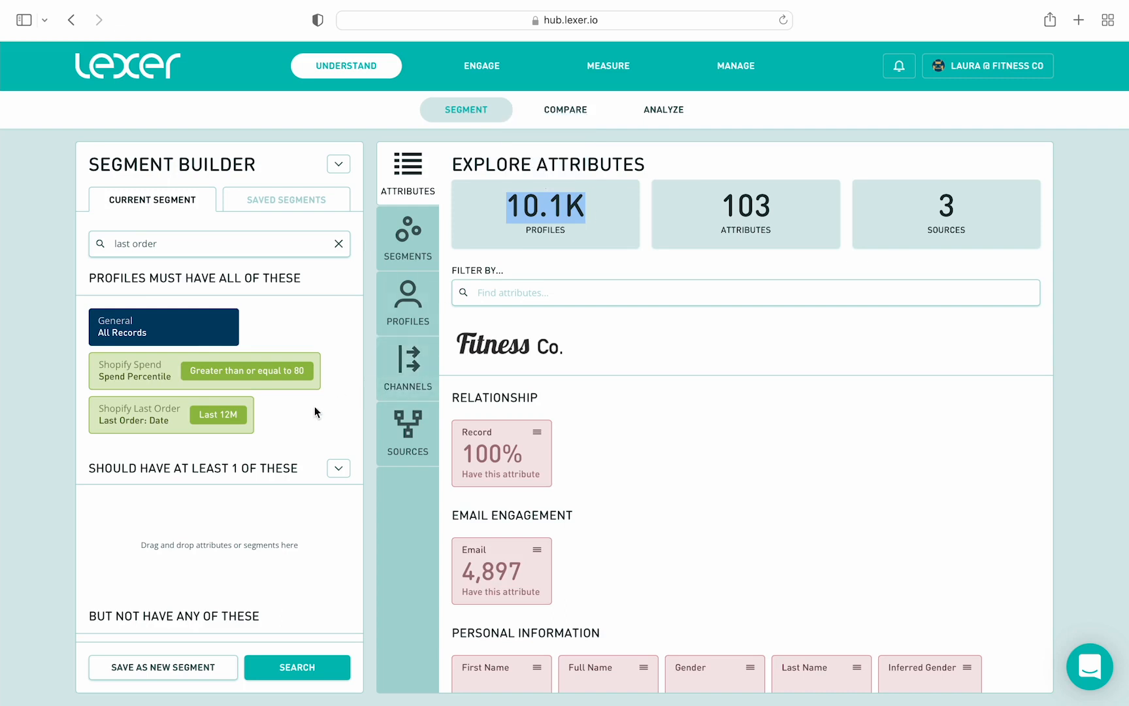
- Filter the explored attributes to show only the Shopify Product Name attribute
left_click(565, 288)
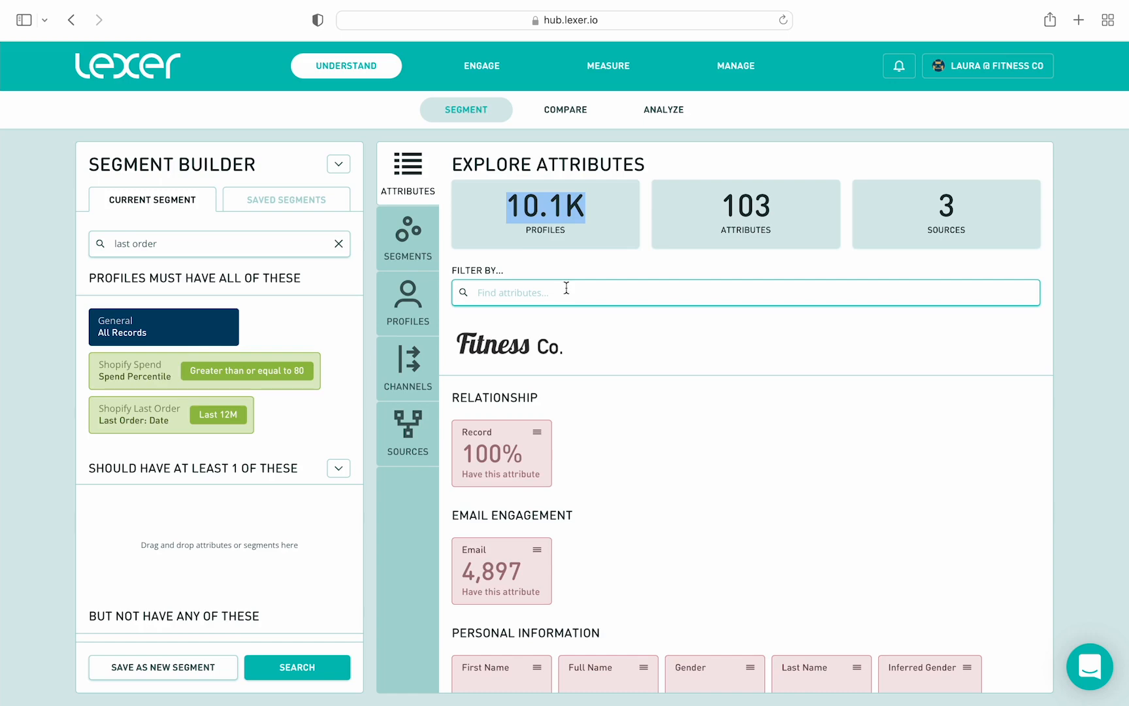
left_click(566, 287)
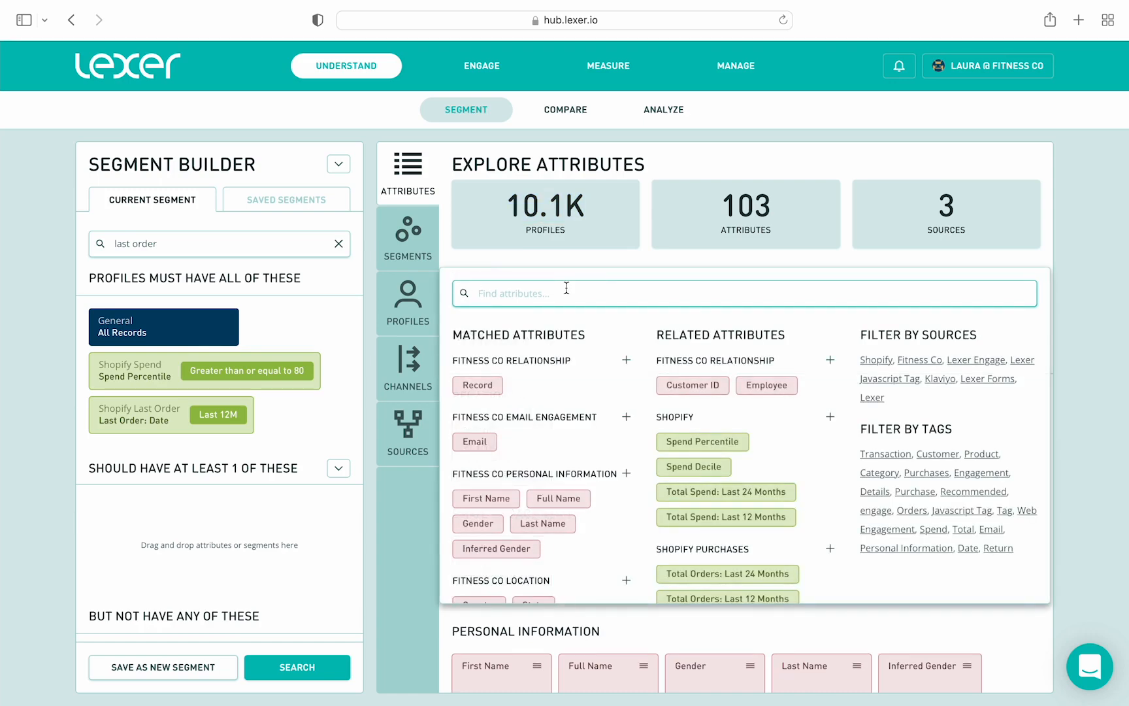
type("product name")
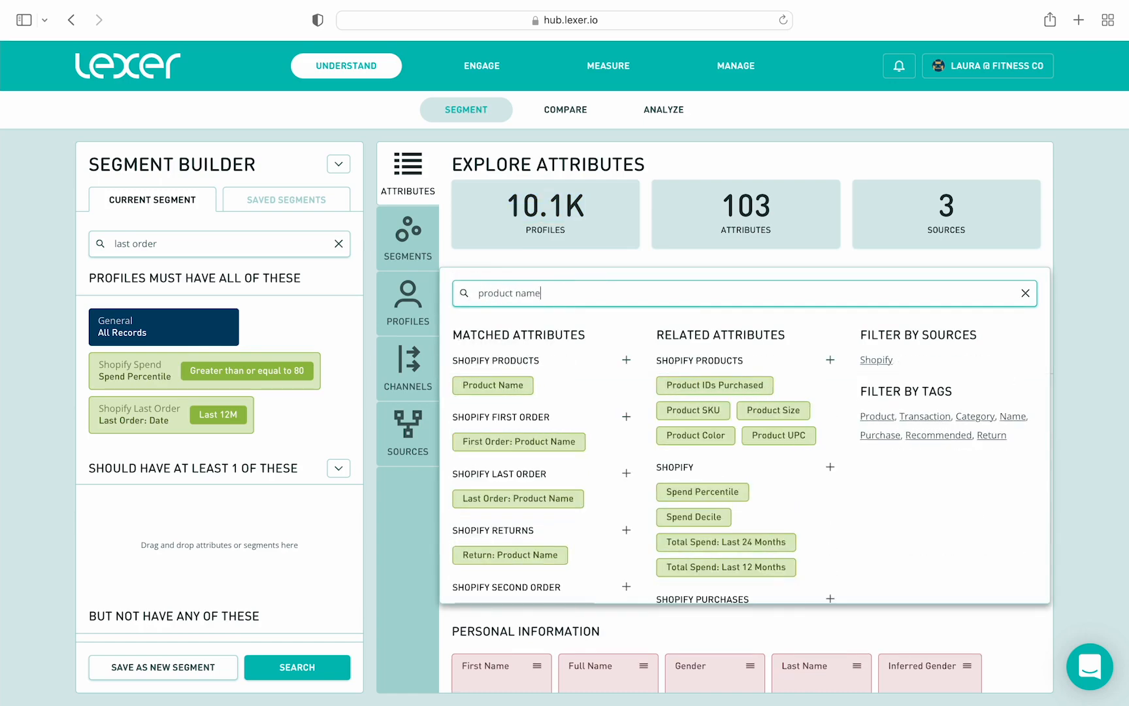
left_click(515, 386)
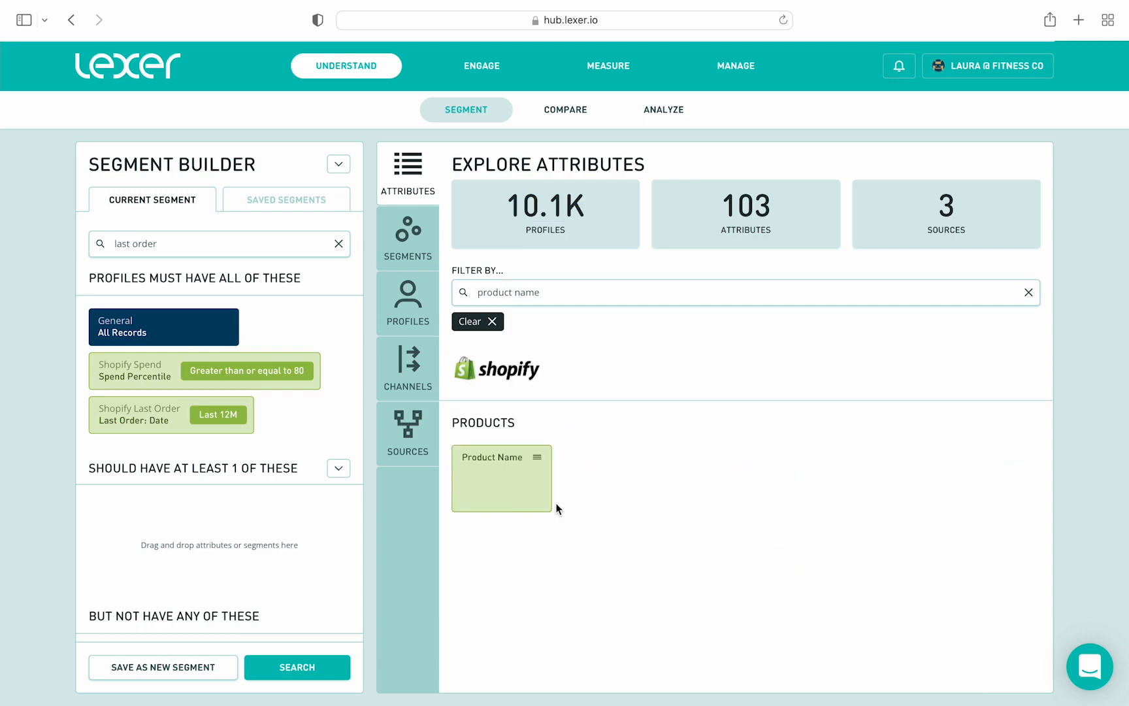
- Open the Product Name analysis and review the segment's most common product values
left_click(591, 489)
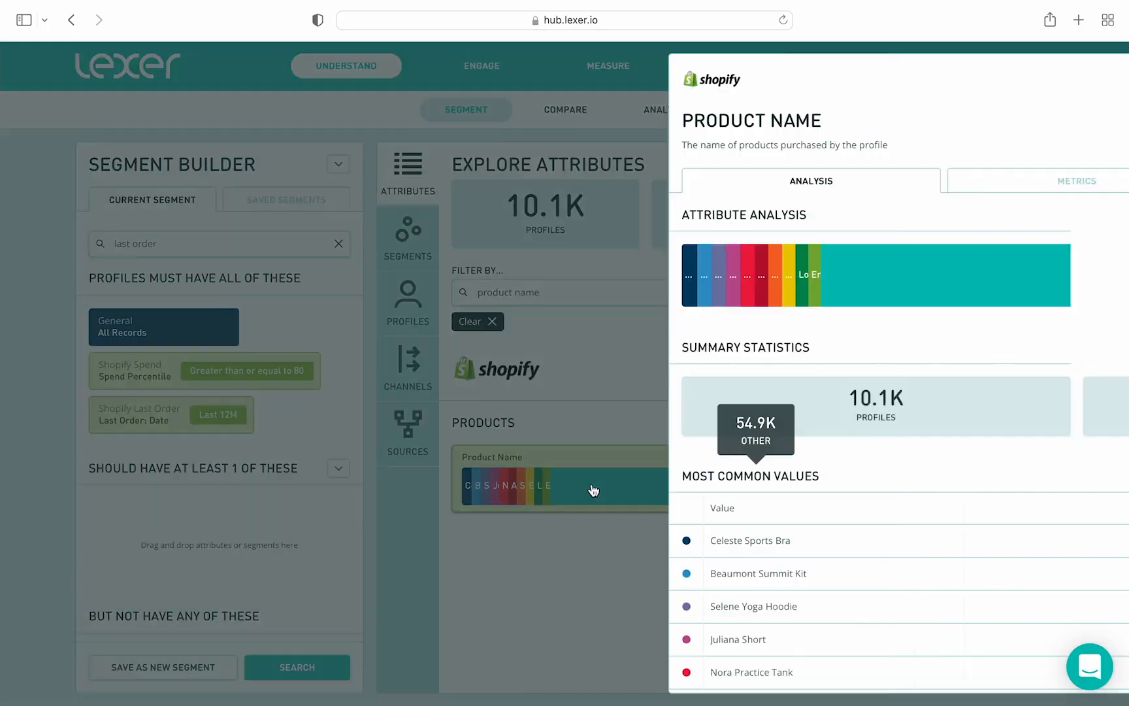
scroll(511, 507, "down", 5)
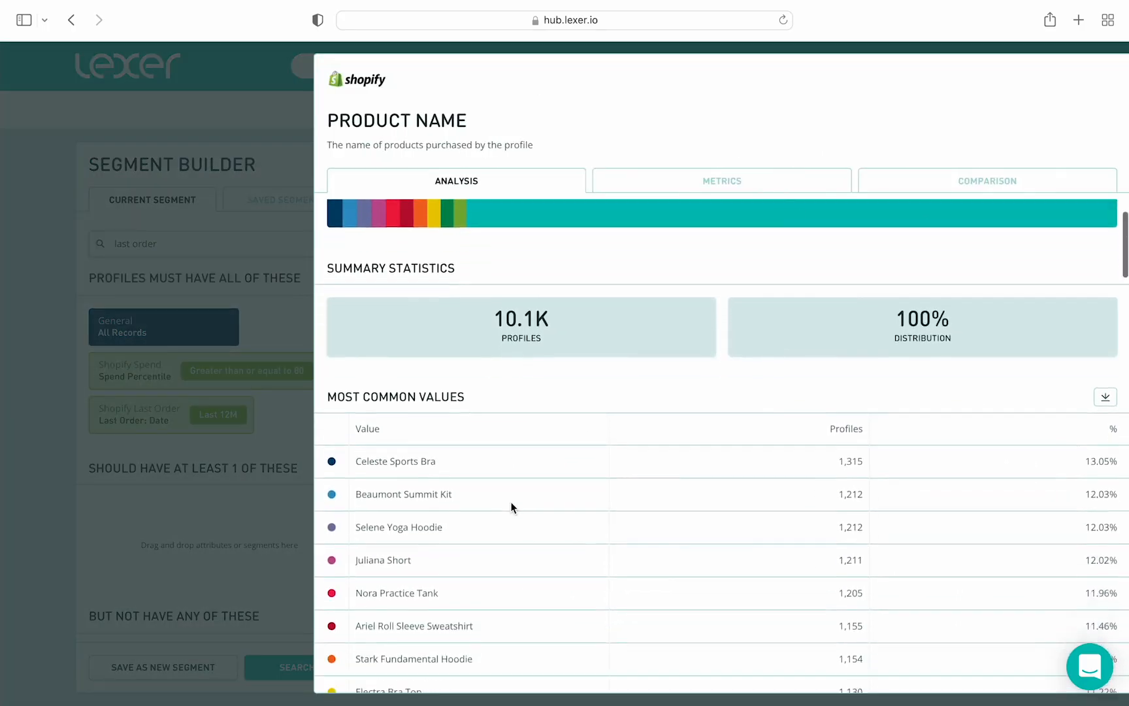
left_click_drag(358, 262, 495, 260)
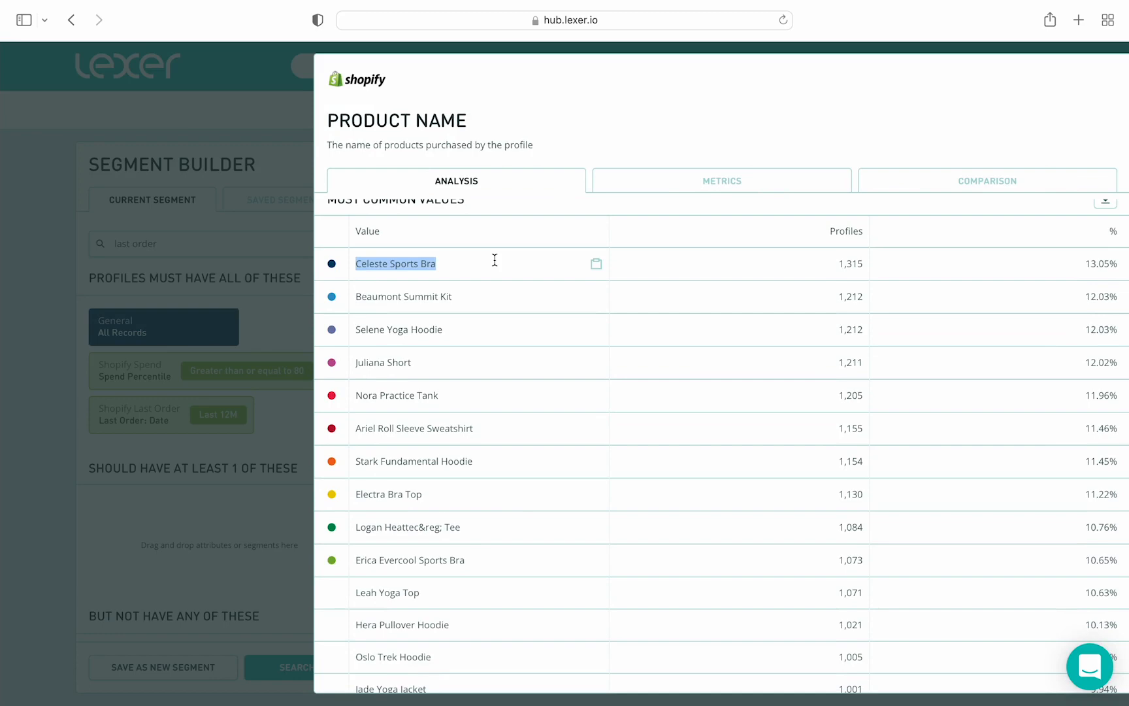
left_click(299, 329)
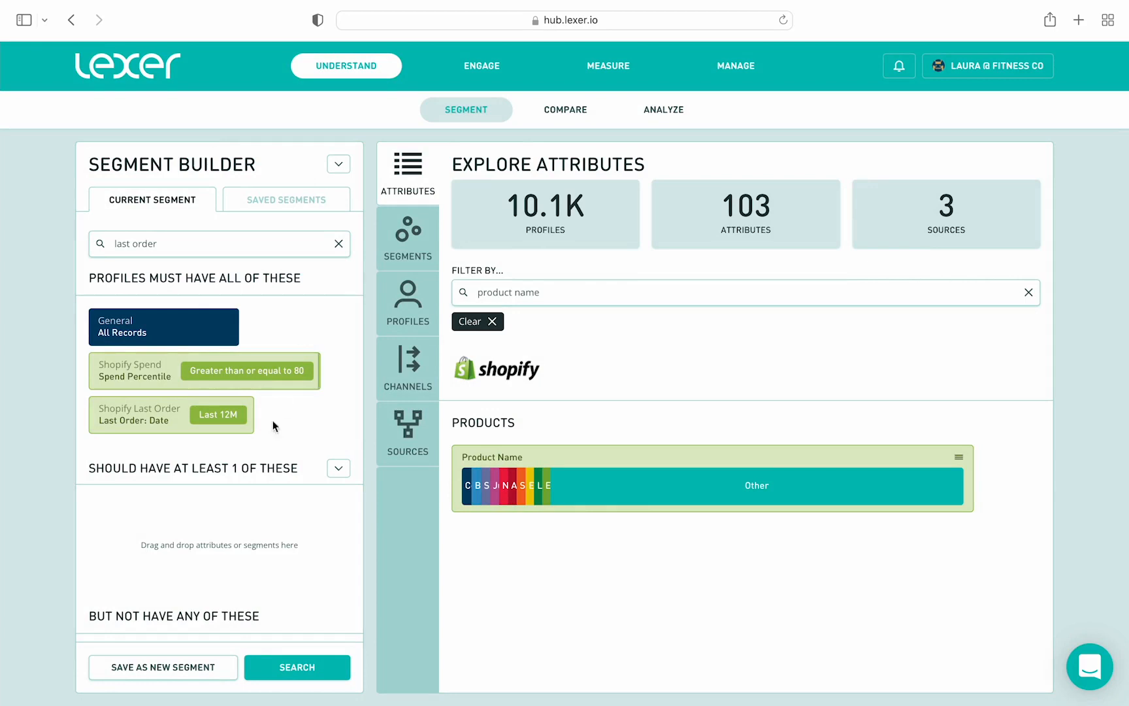
- Start saving the current conditions as a new segment and name it "acquire high value customers"
left_click(166, 668)
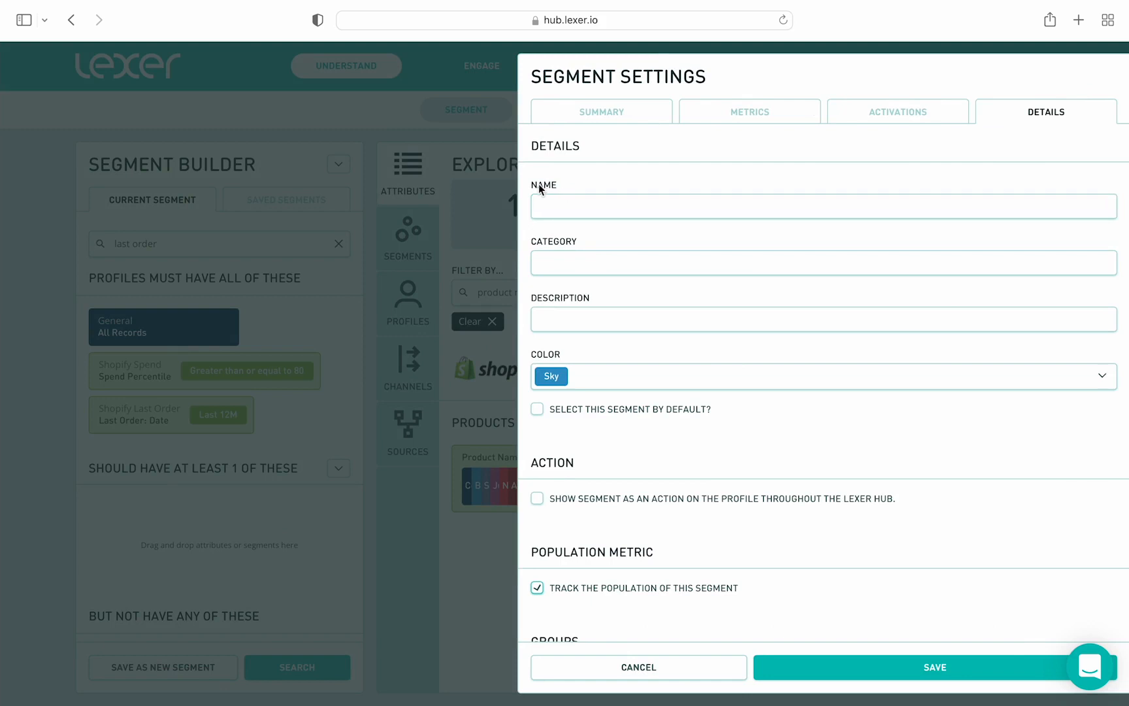
left_click_drag(532, 185, 579, 186)
left_click(602, 205)
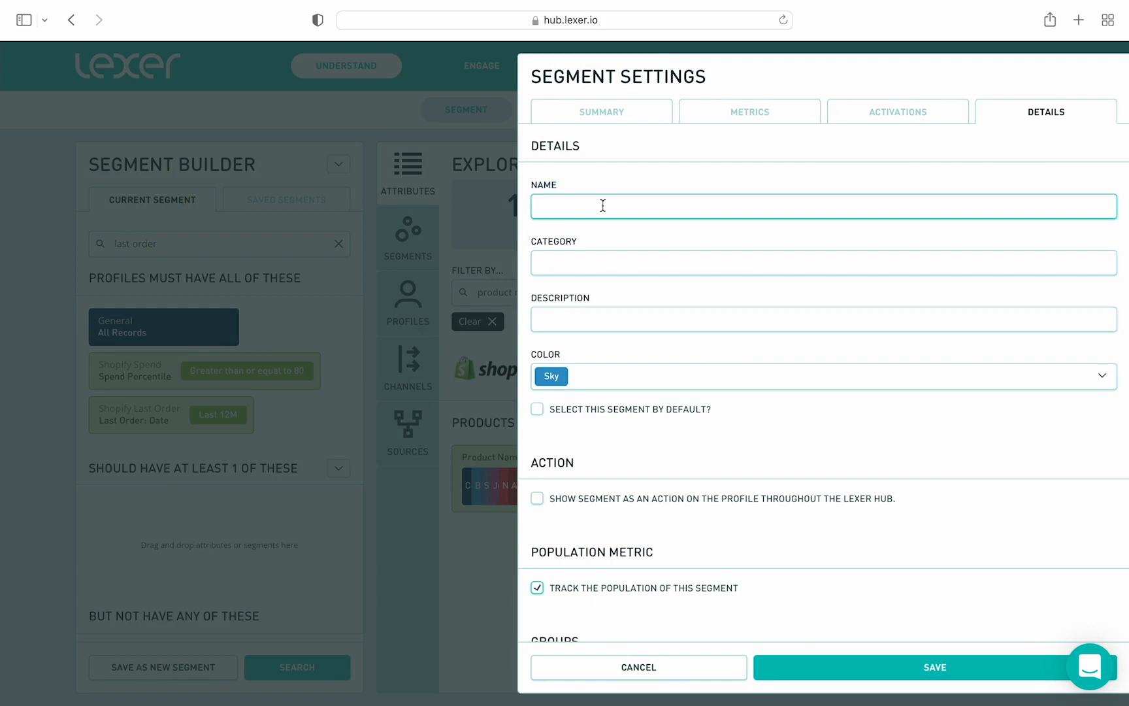
type("acquire ")
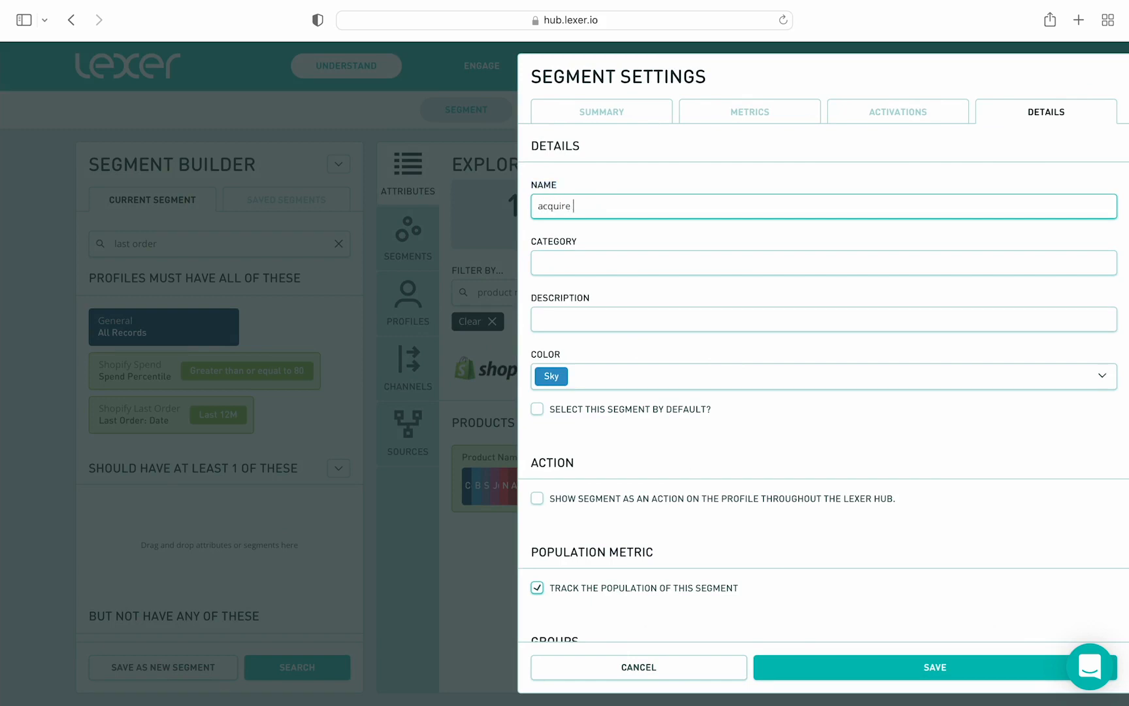
type("high value customers")
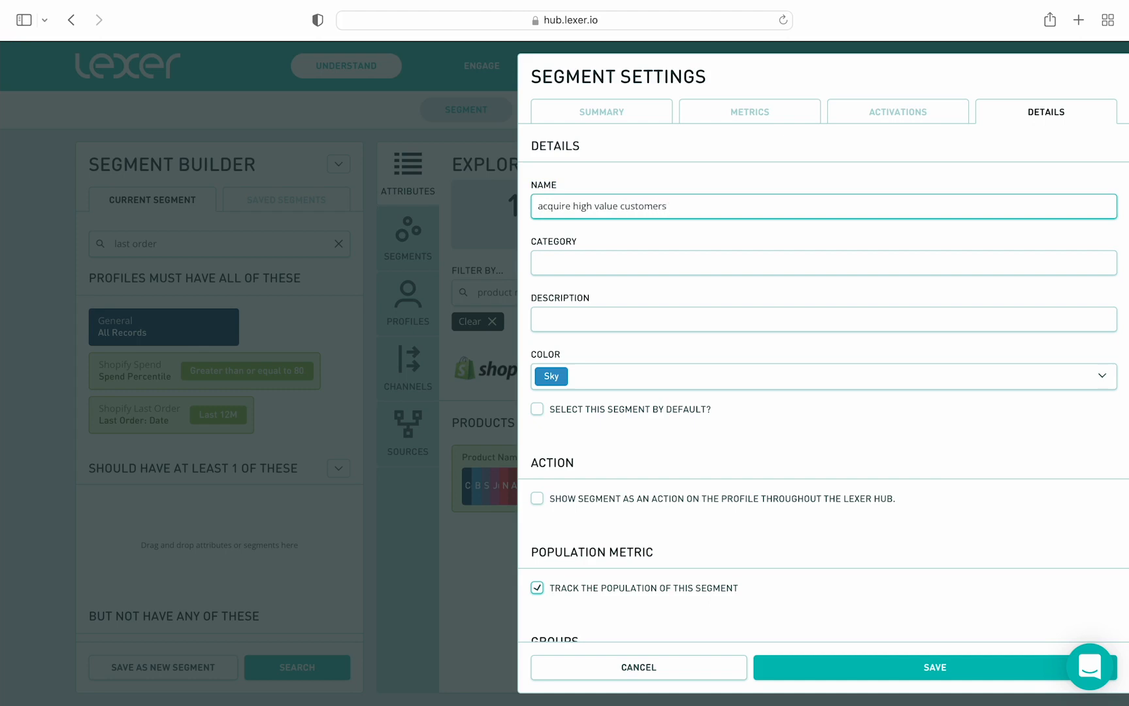
- Enter "meaningful description" as the new segment's description and leave the segment settings without saving
left_click(592, 317)
type("meani")
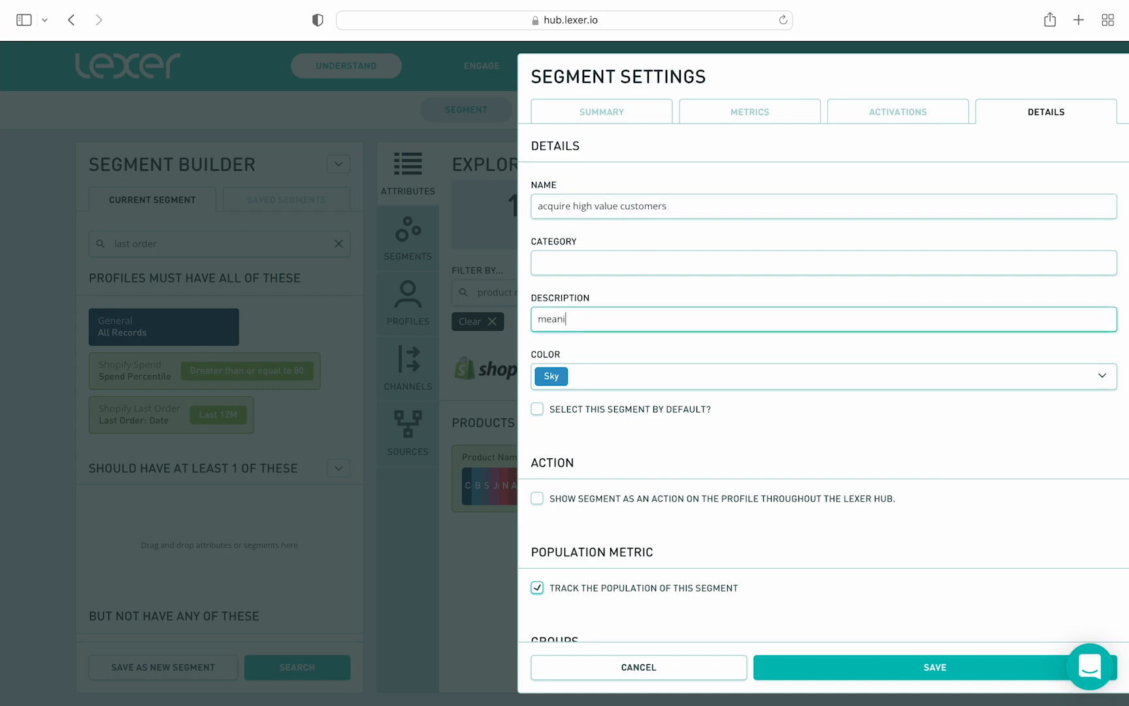
type("ngful description")
left_click(326, 412)
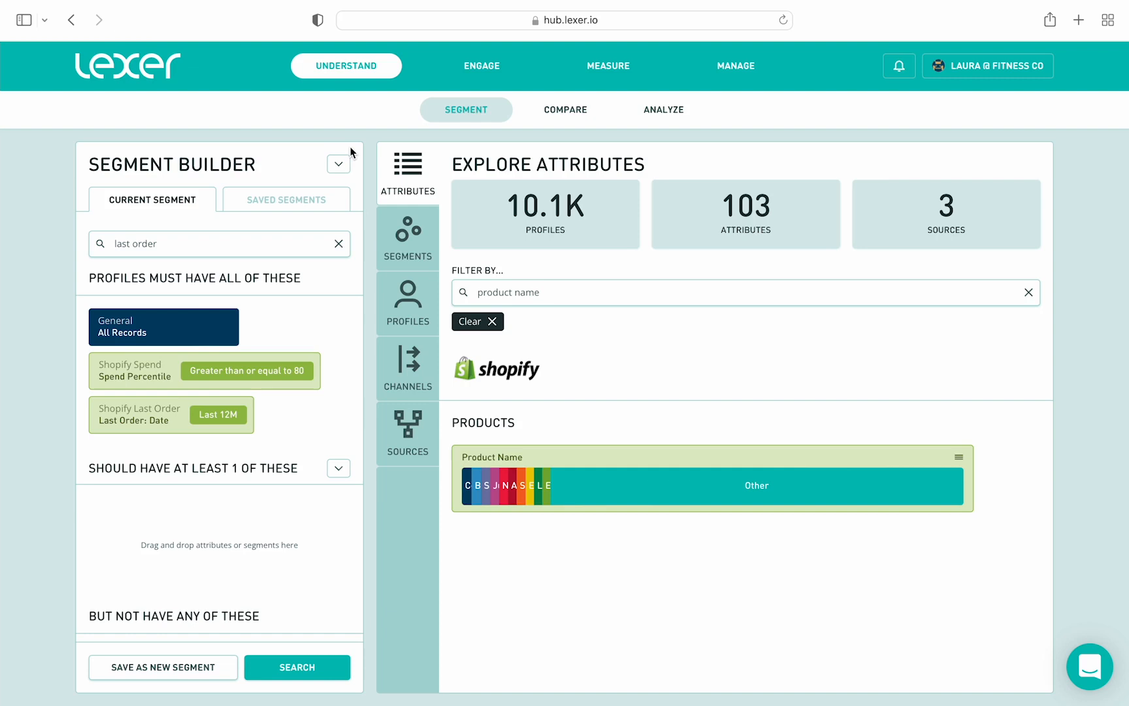
- Reset the segment builder to only All Records and rerun the search
left_click(338, 164)
left_click(327, 194)
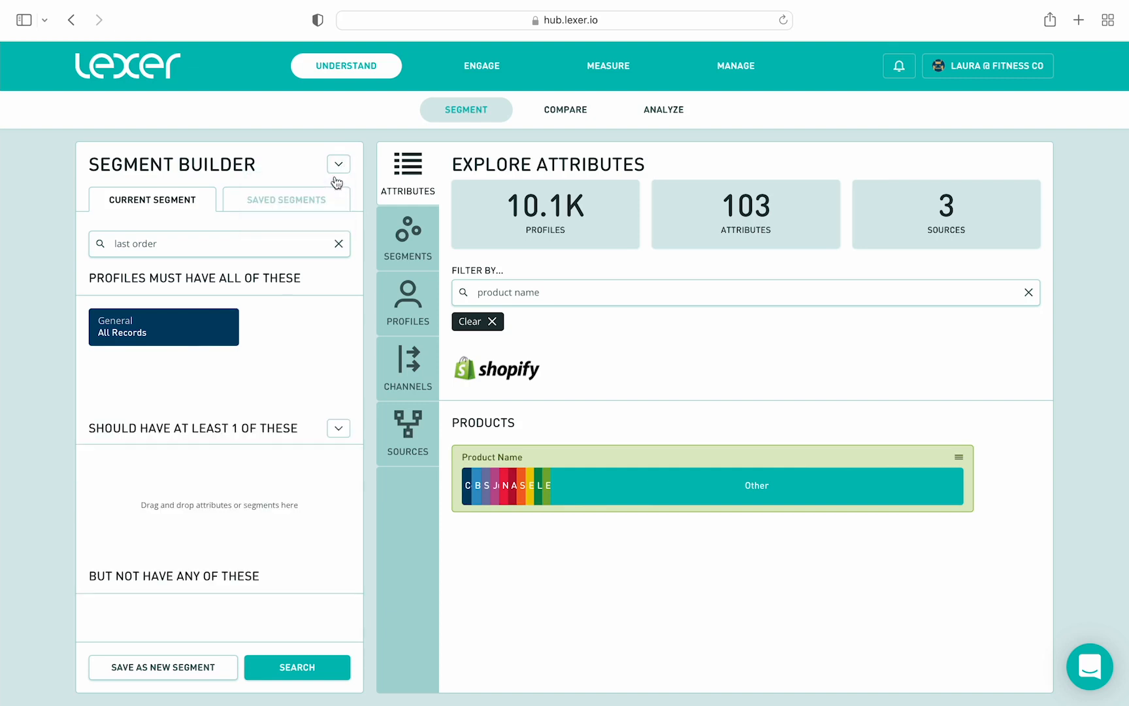
left_click(279, 664)
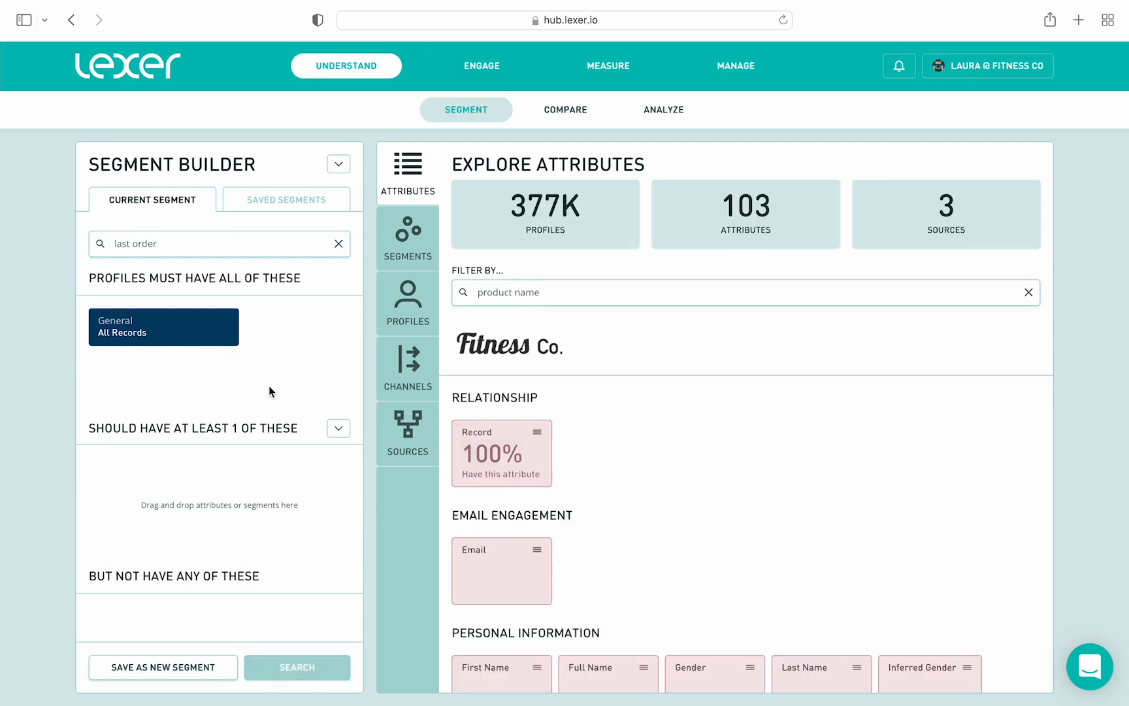
- Search for "total orde" and add the Shopify Total Orders attribute to the must-have conditions
left_click(196, 245)
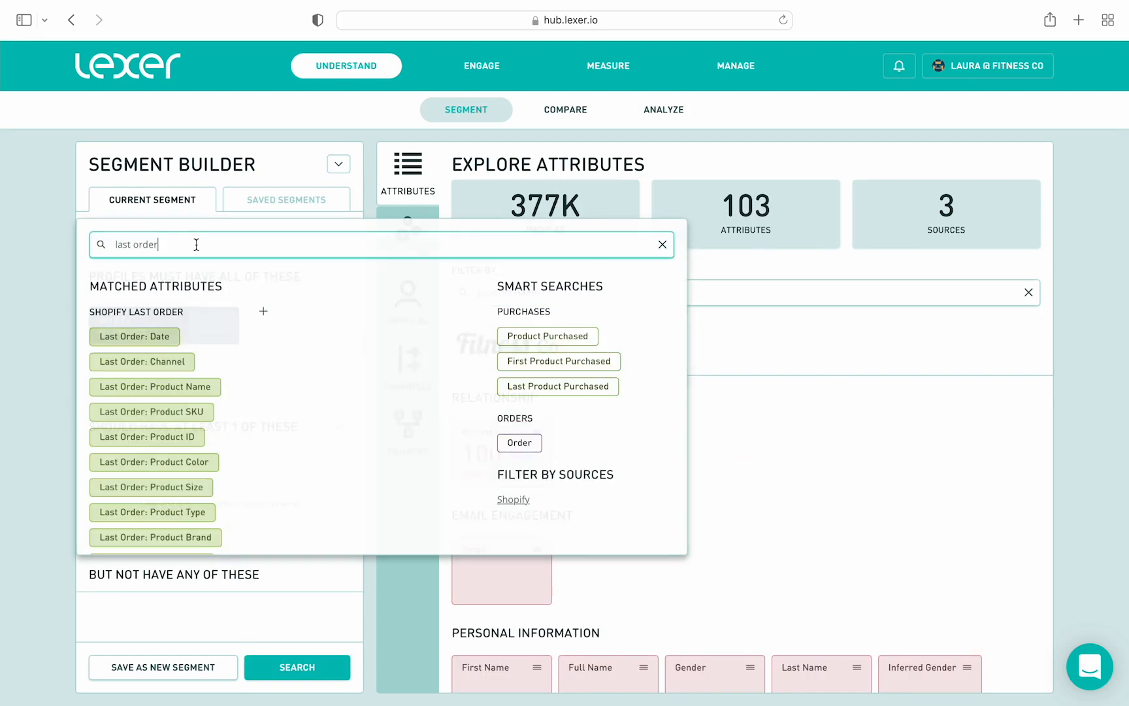
triple_click(196, 244)
type("total order")
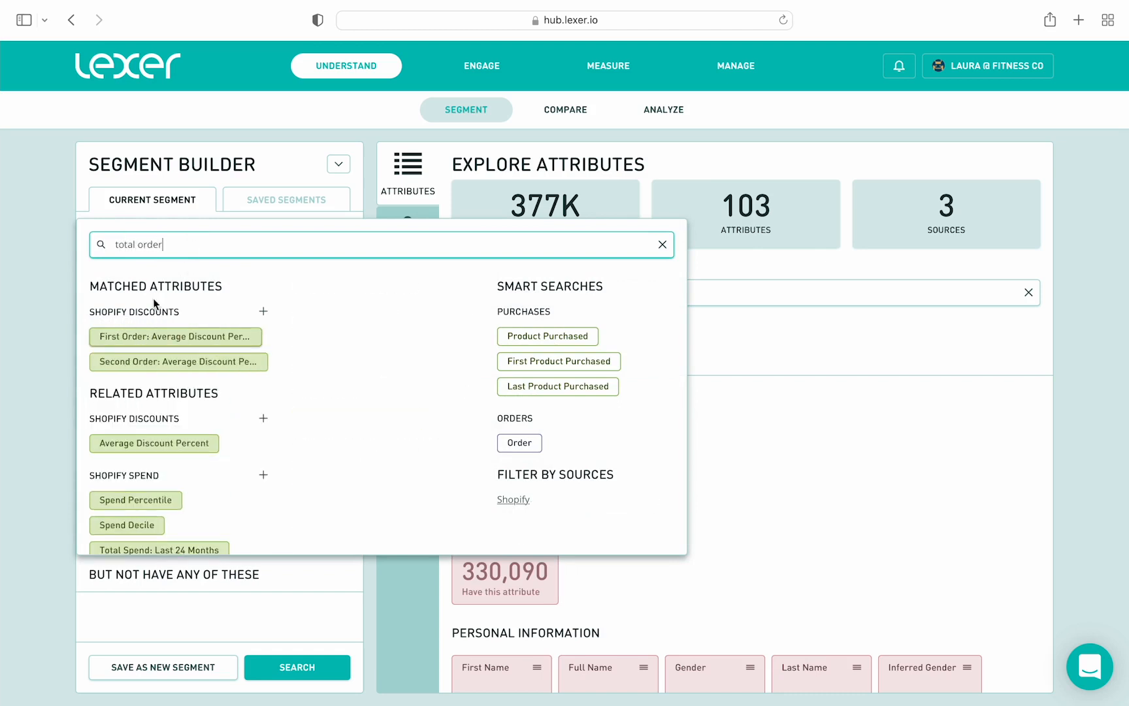
key("BackSpace")
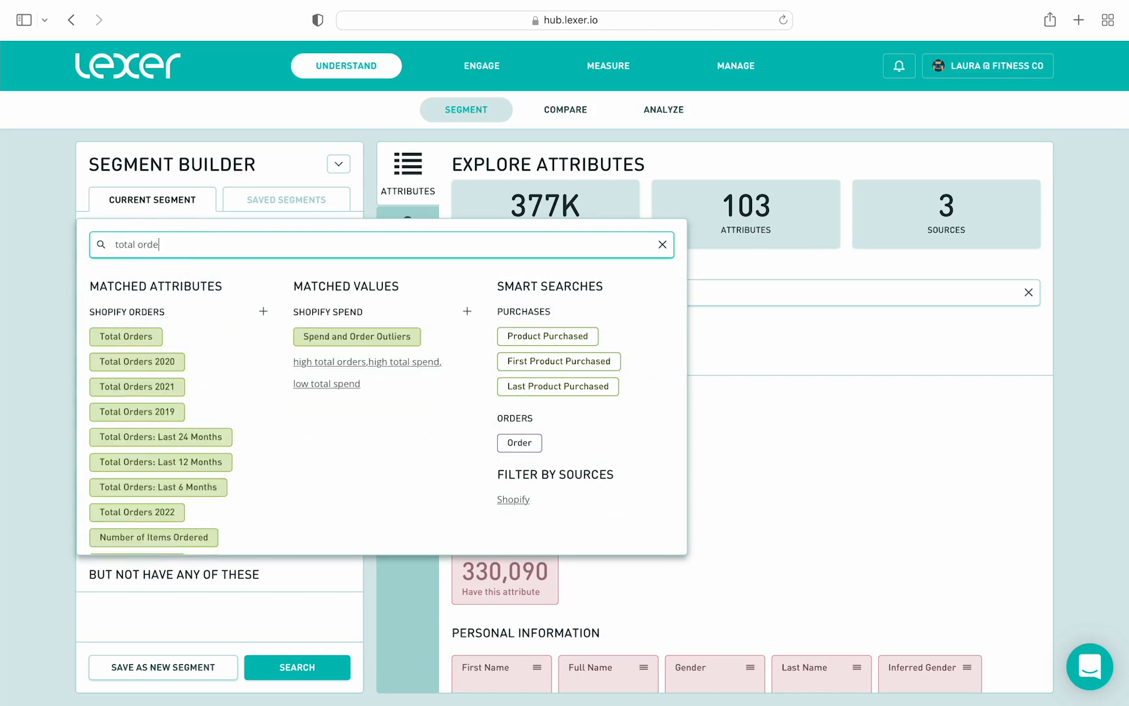
left_click(151, 335)
- Limit the Shopify Total Orders condition to between 1 and 1 and run the search
left_click(200, 380)
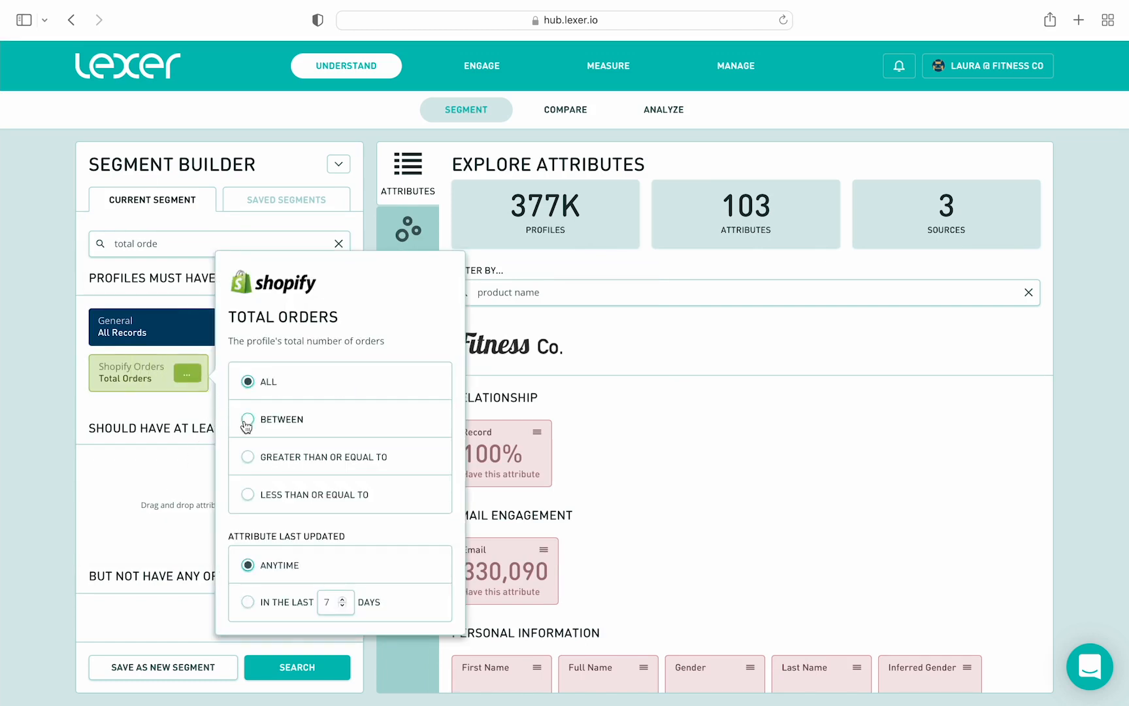
left_click(248, 420)
left_click(360, 439)
key("BackSpace")
key("BackSpace")
type("1")
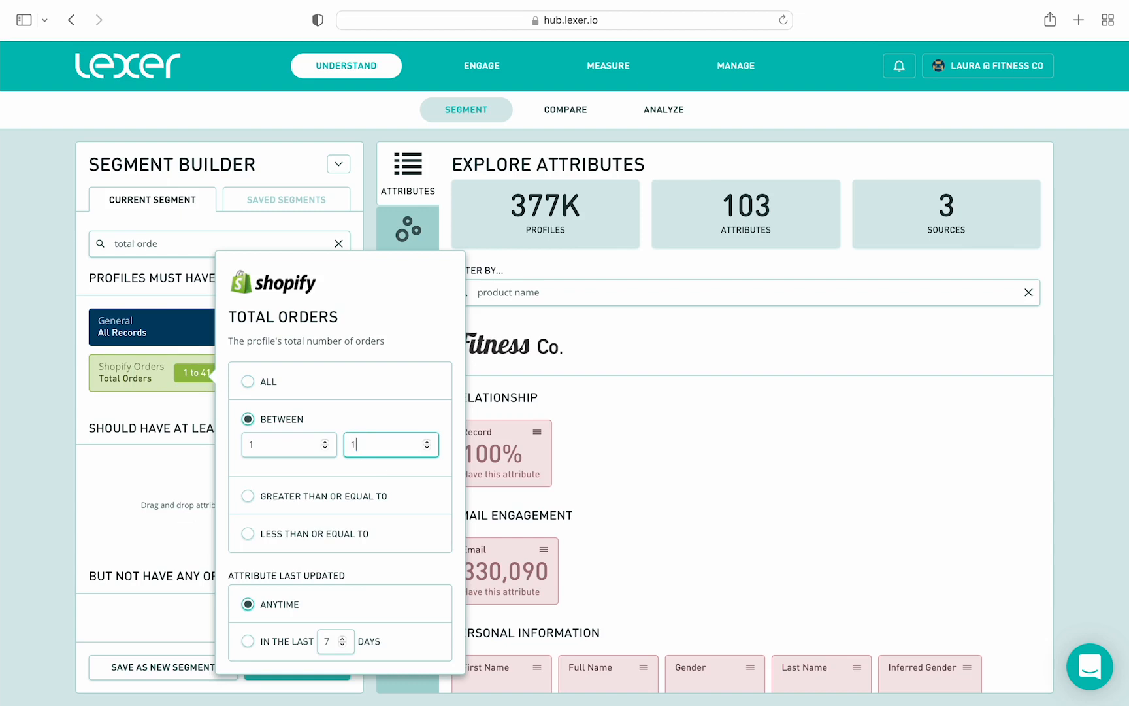
left_click(200, 487)
left_click(283, 669)
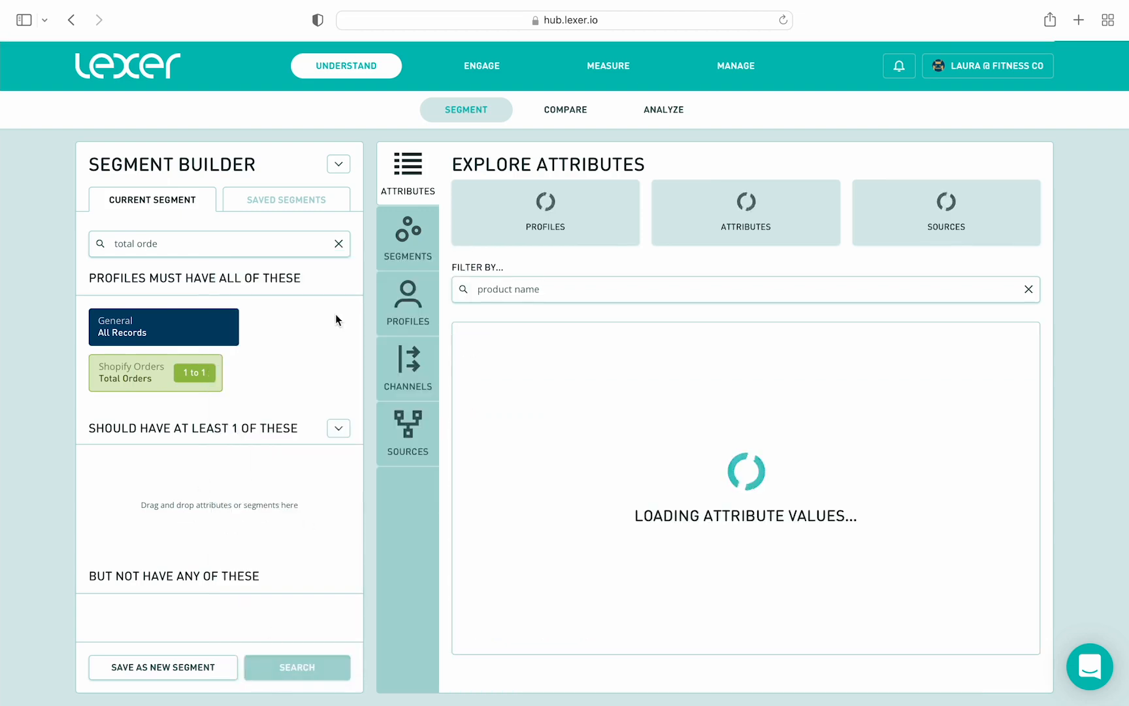
left_click_drag(516, 208, 598, 209)
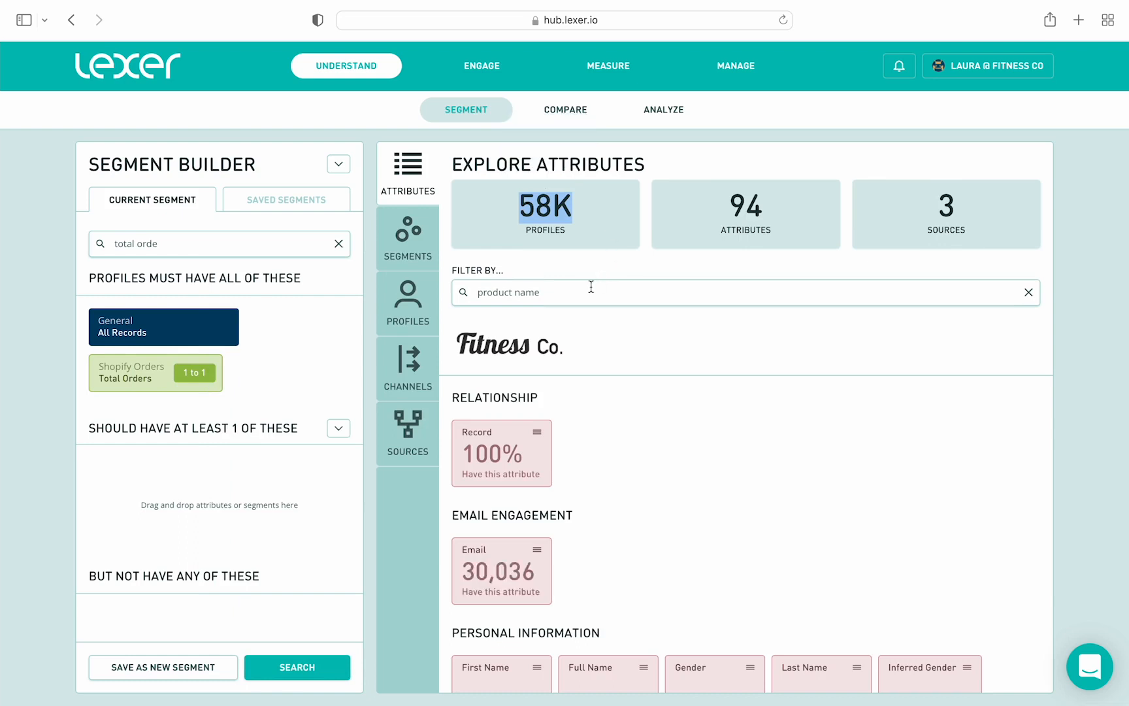
- Filter the explored attributes by "first order" and examine the First Order: Channel analysis
triple_click(530, 294)
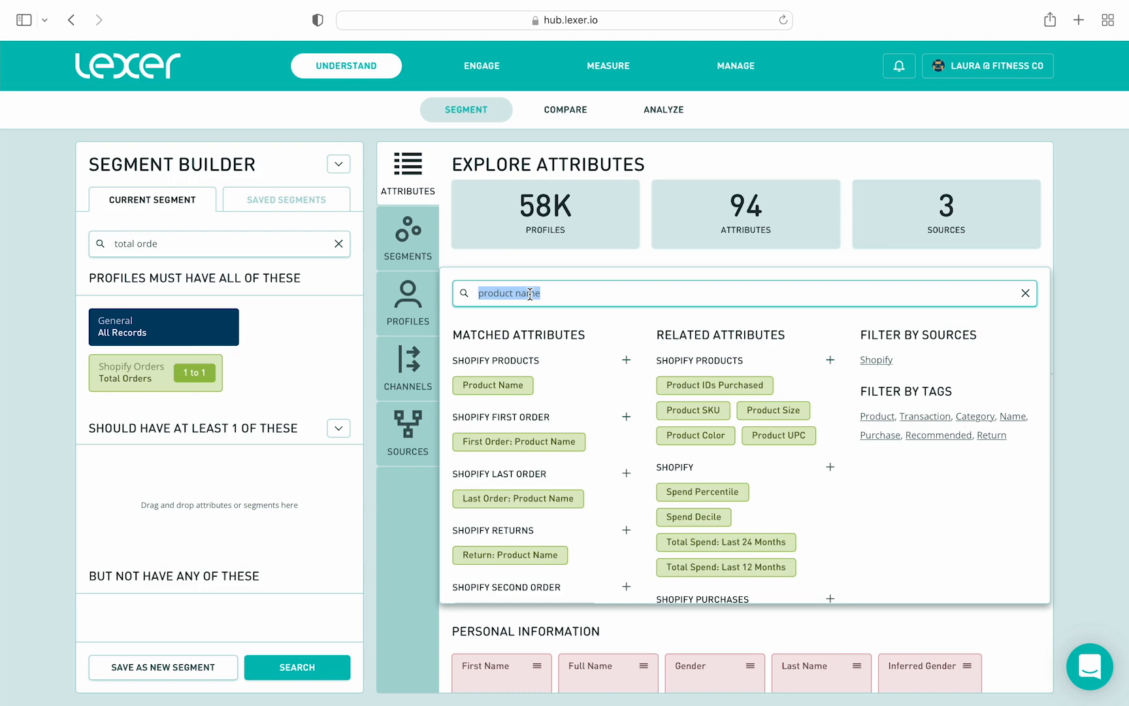
type("first order")
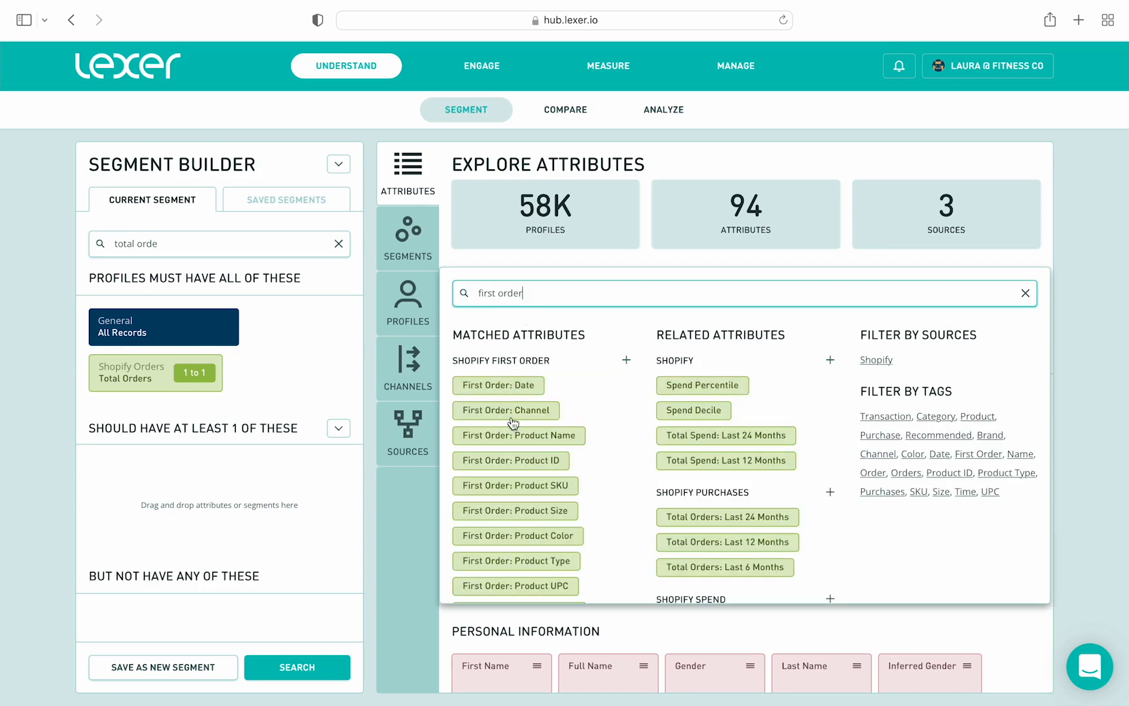
left_click(513, 412)
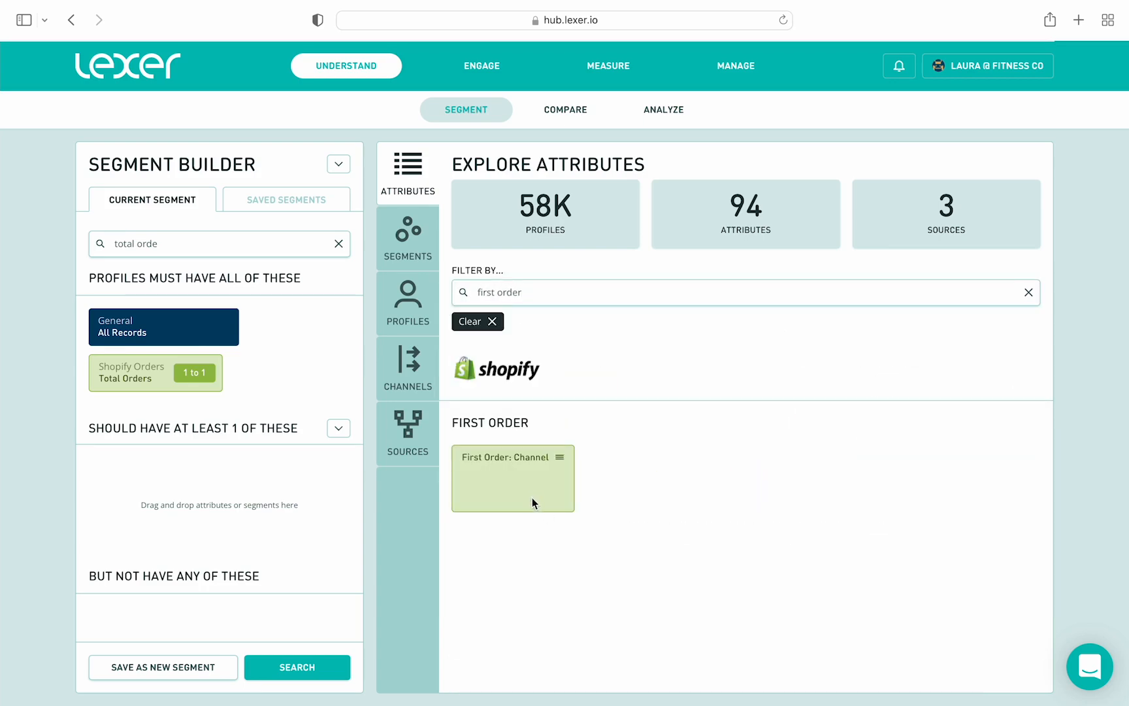
left_click(533, 498)
mouse_move(663, 264)
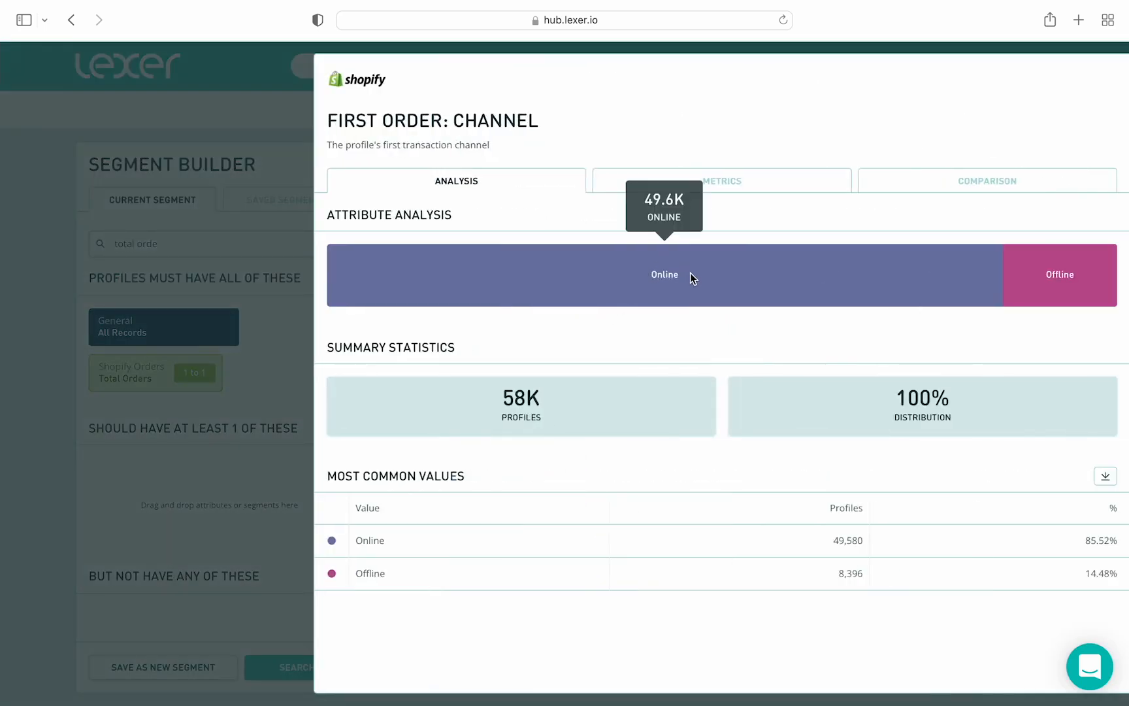
left_click(280, 353)
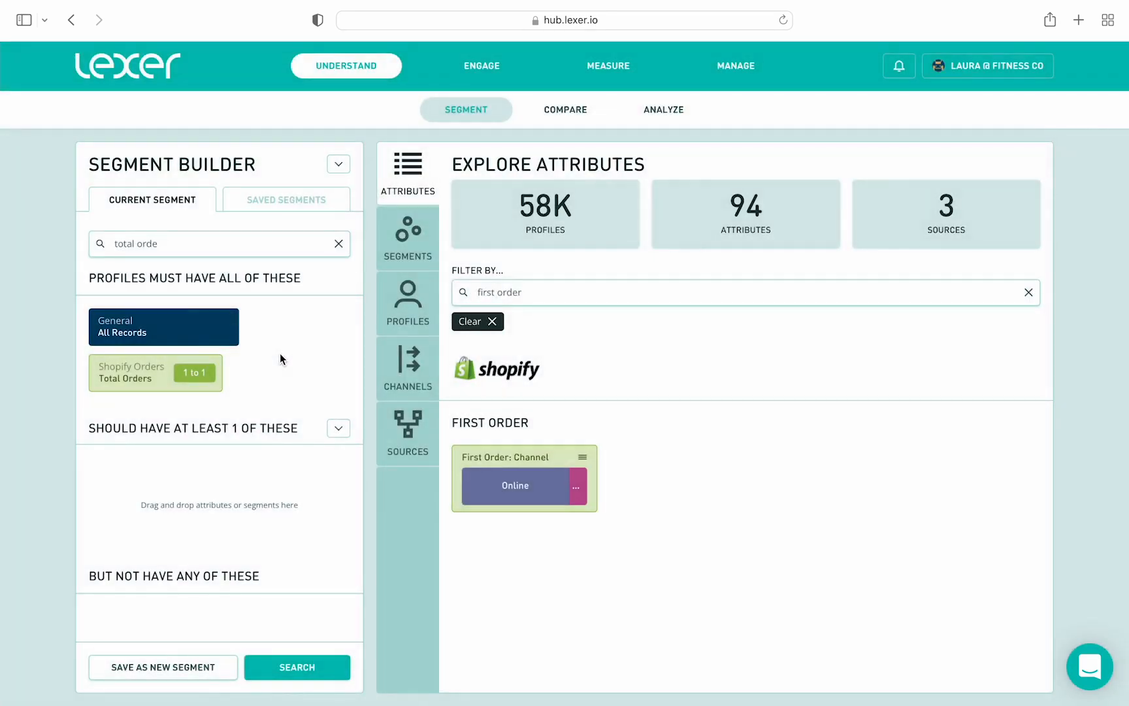
- Search for "last order", add Last Order: Date to the must-have conditions and limit it to the last 180 days
left_click(153, 243)
type("last order")
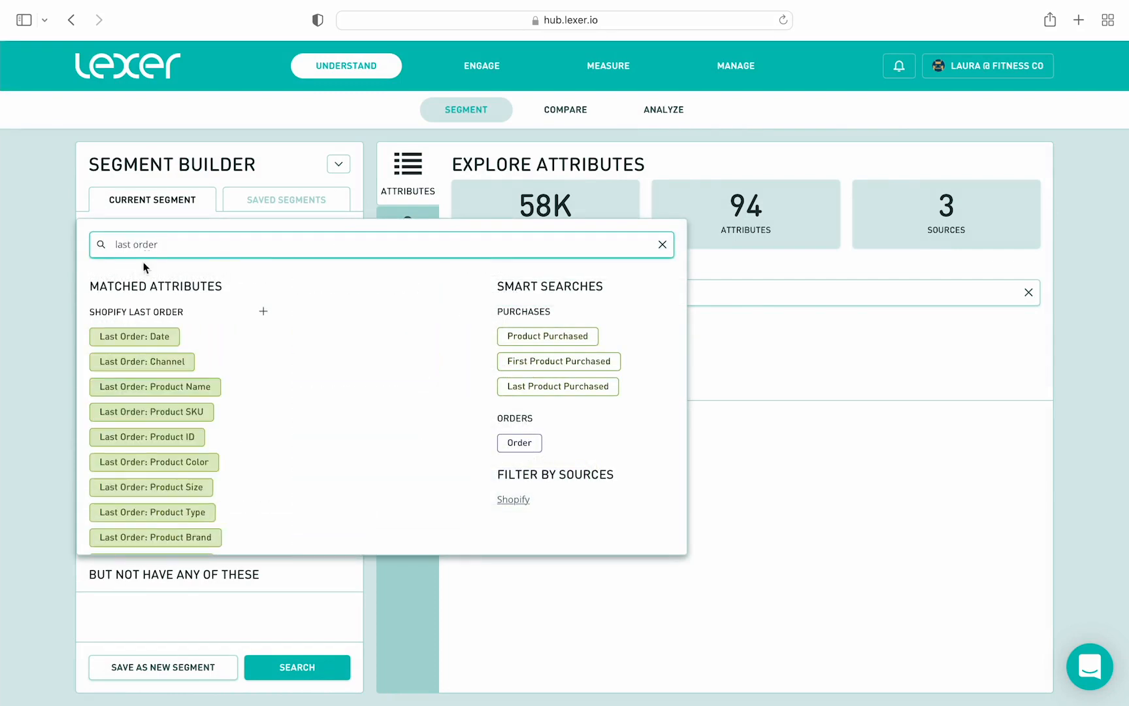
left_click(134, 335)
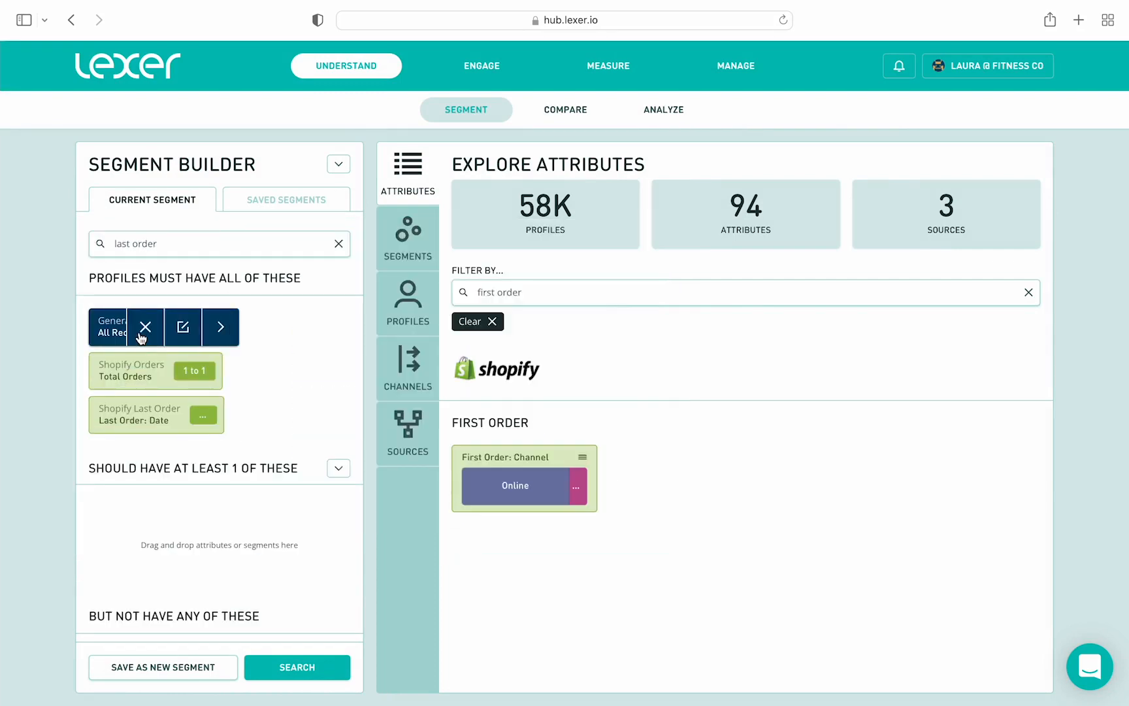
left_click(215, 426)
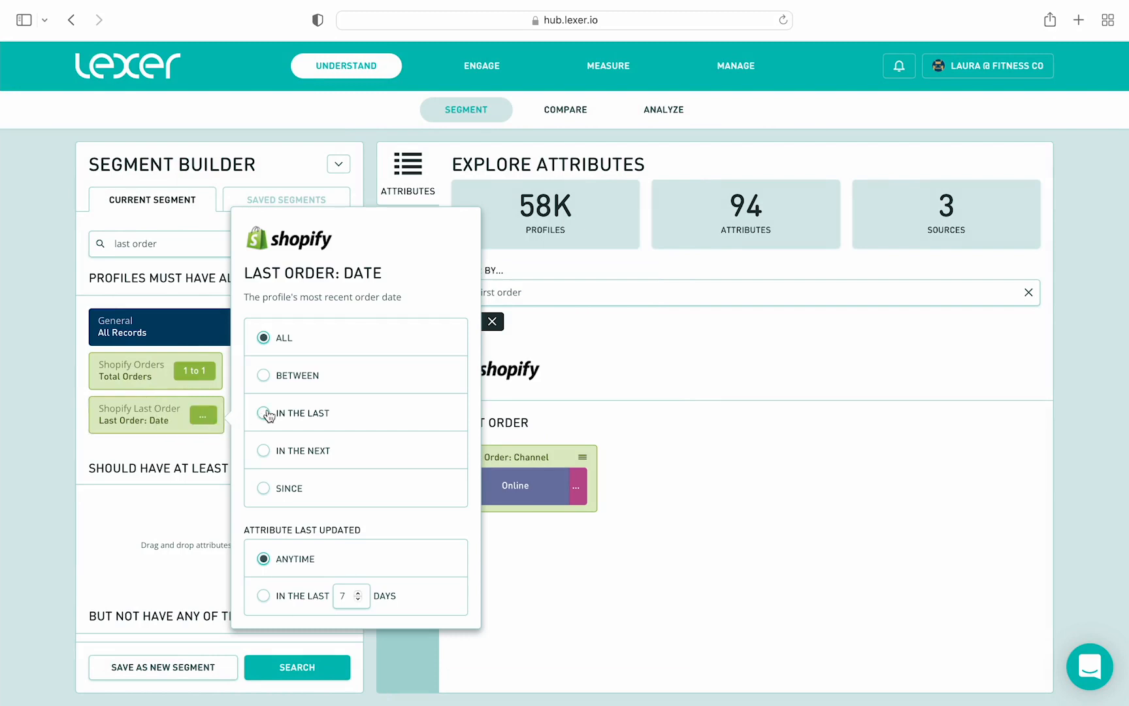
left_click(263, 412)
left_click(268, 438)
type("180")
left_click(216, 447)
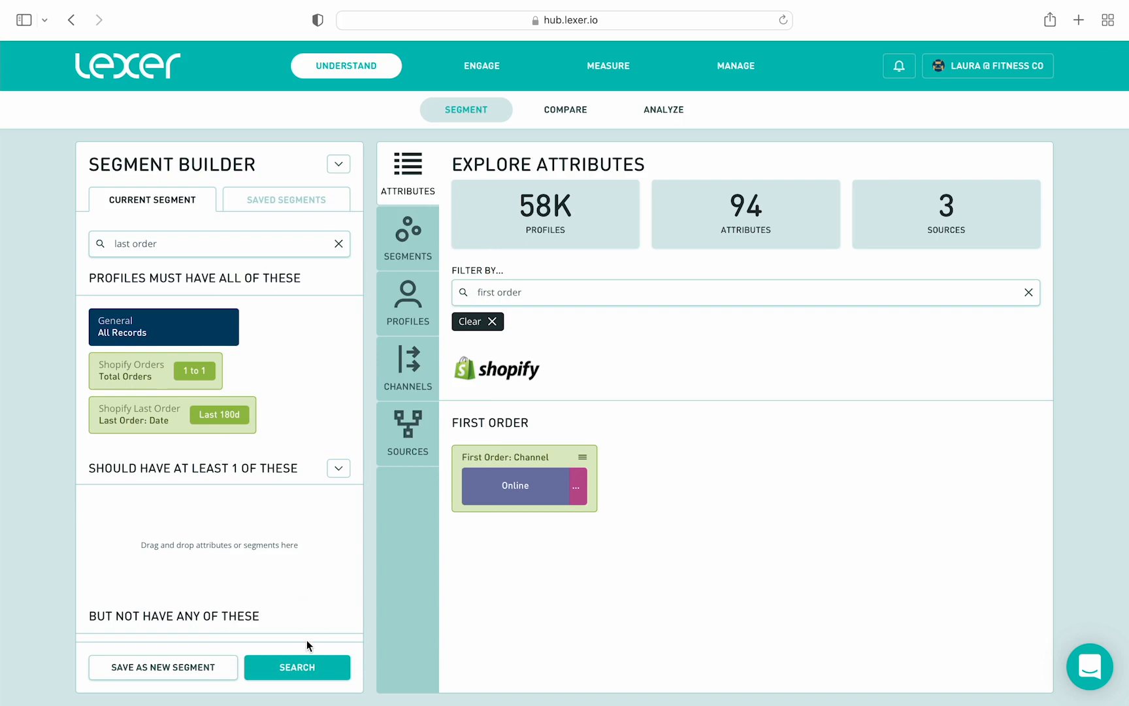
- Search for "email opt", add the Email Opt-In segment to the must-have conditions and rerun the search
left_click(151, 242)
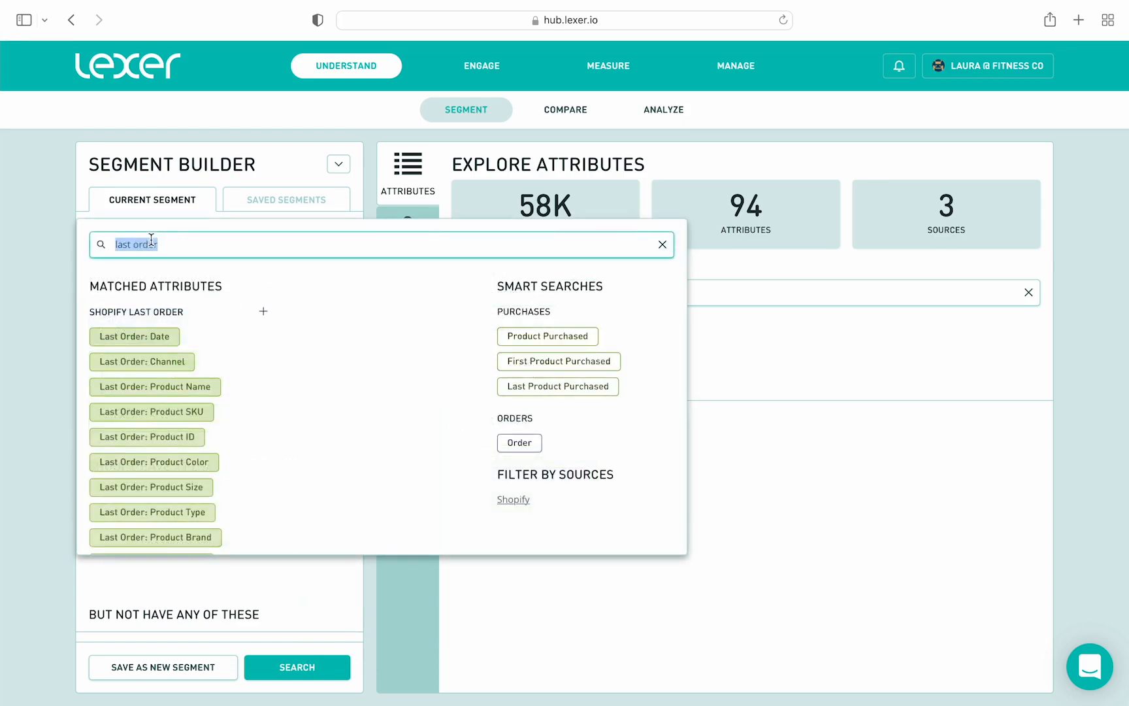
type("email opt")
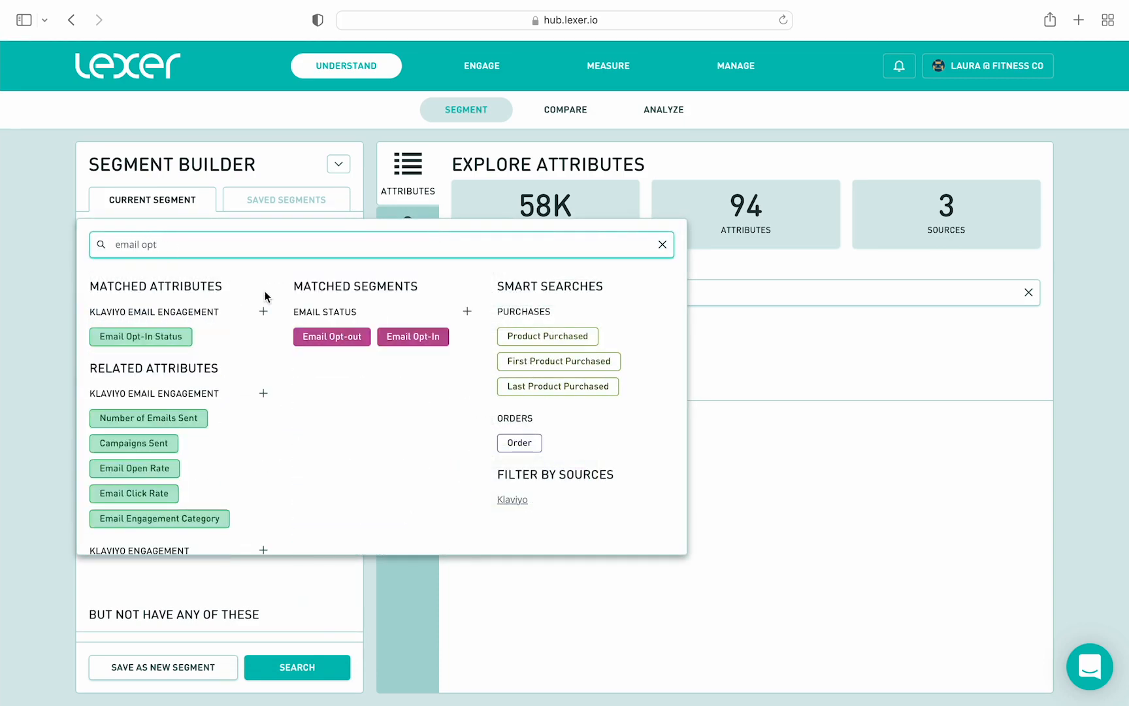
left_click(416, 340)
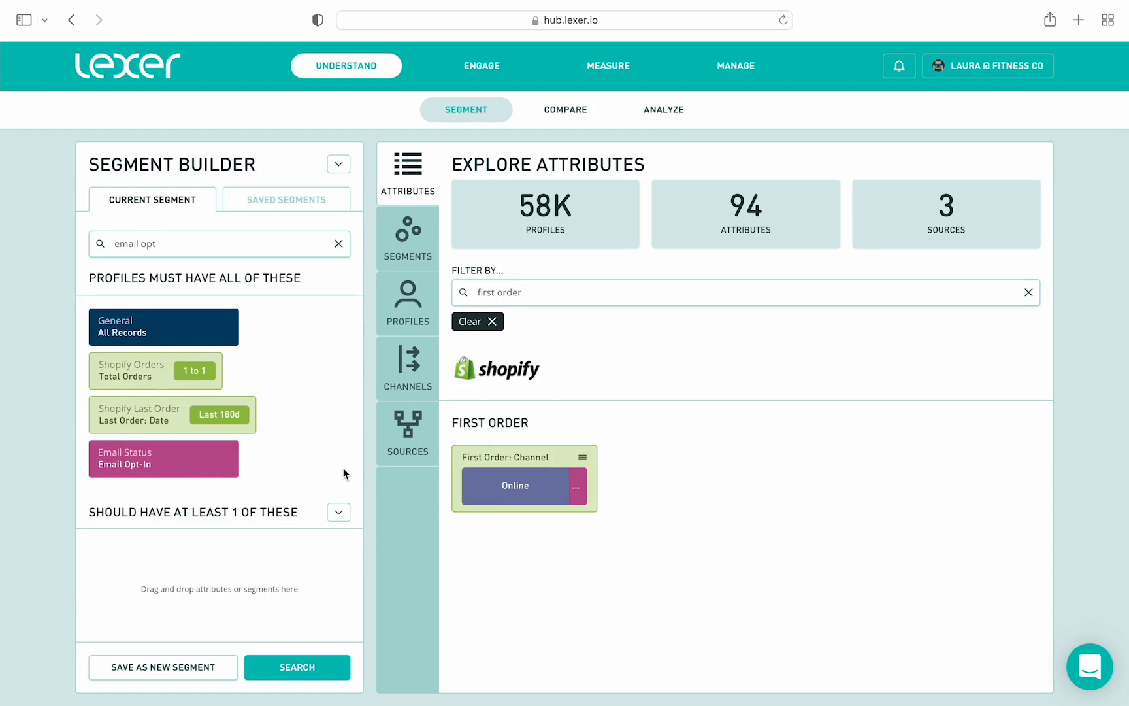
left_click(324, 661)
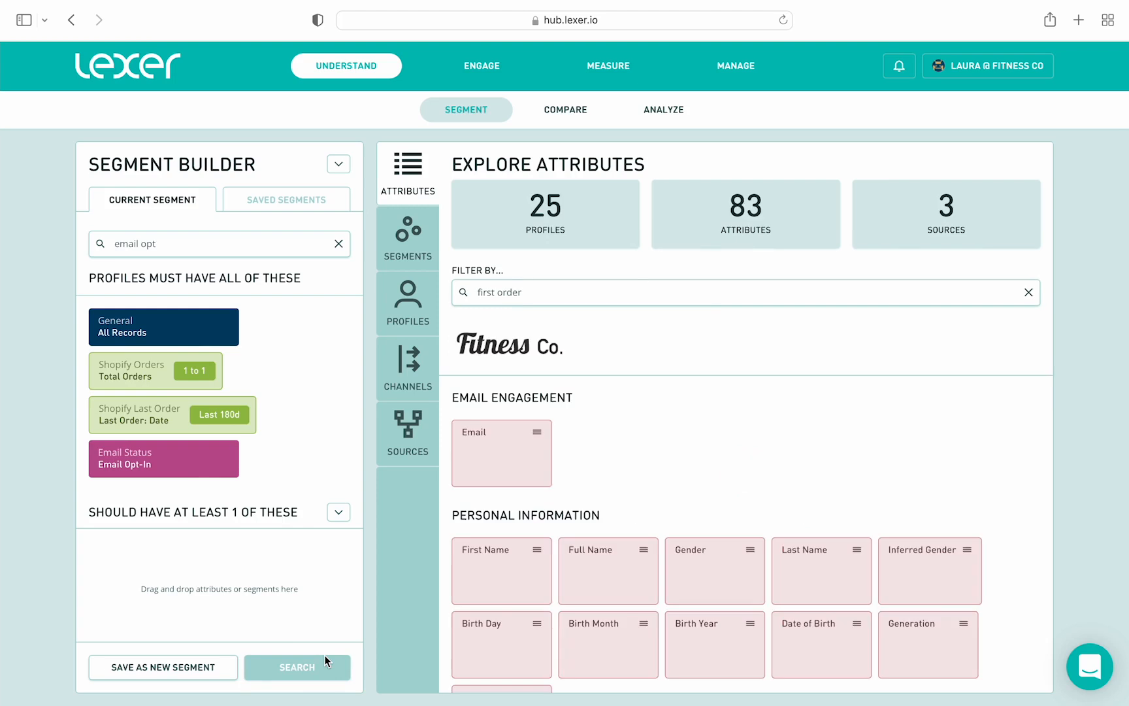
left_click(528, 217)
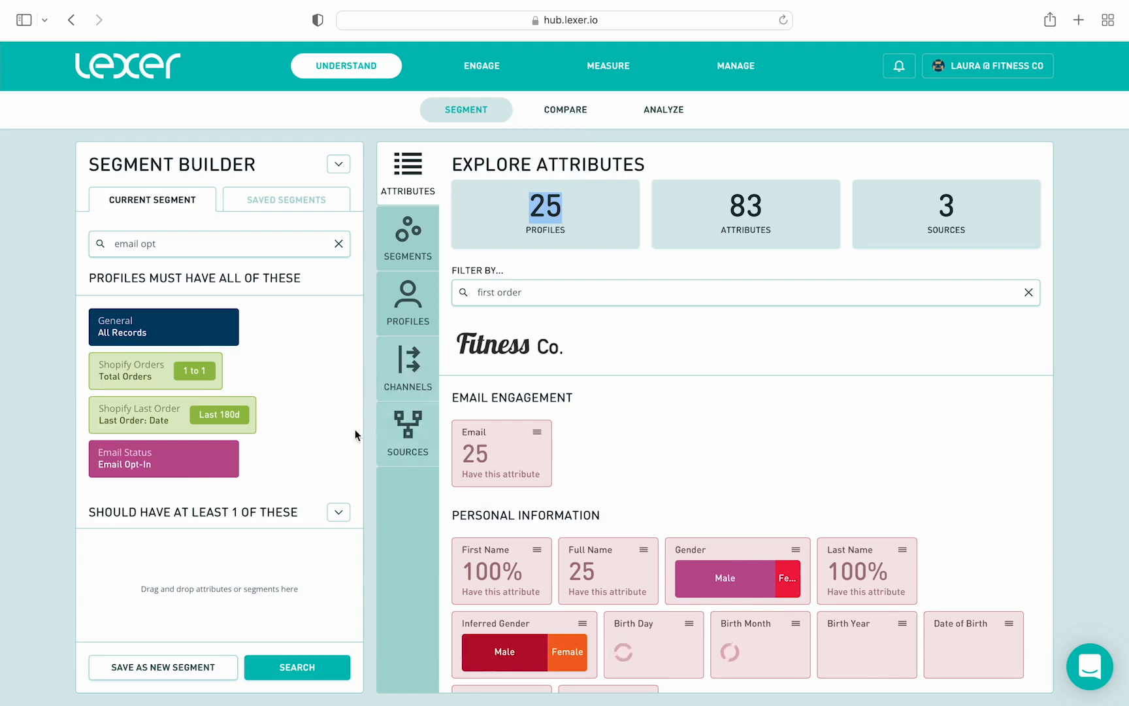
- Save the current conditions as a new segment named "grow 1x buyers"
left_click(170, 683)
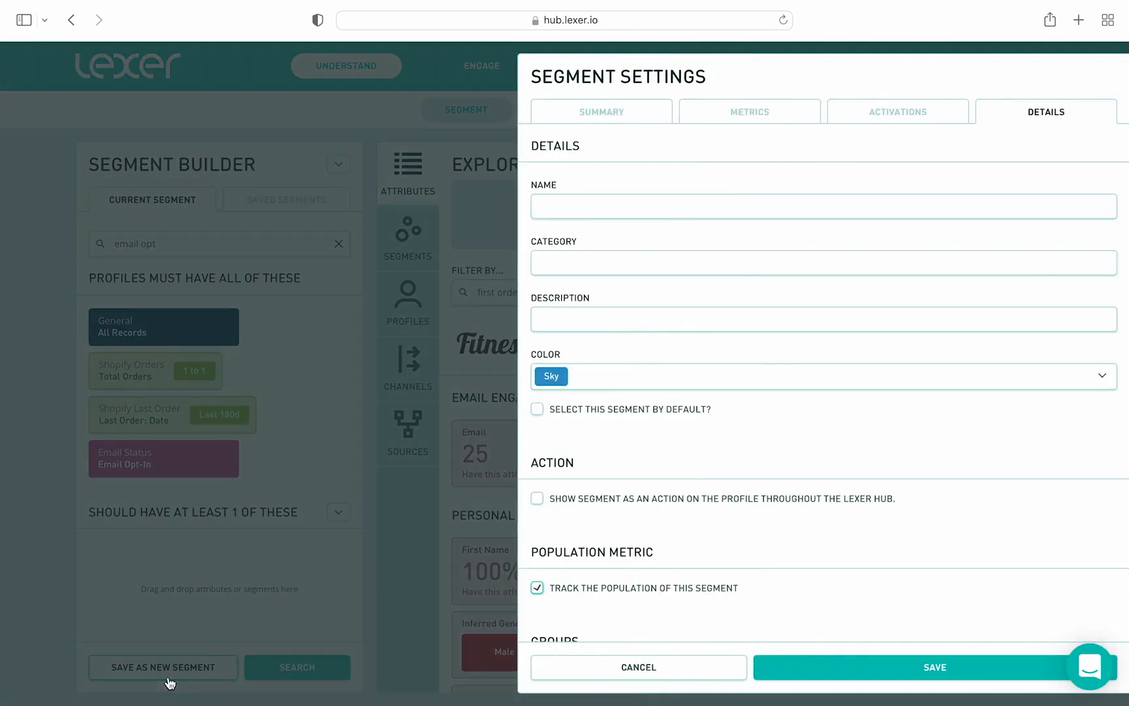
left_click(577, 205)
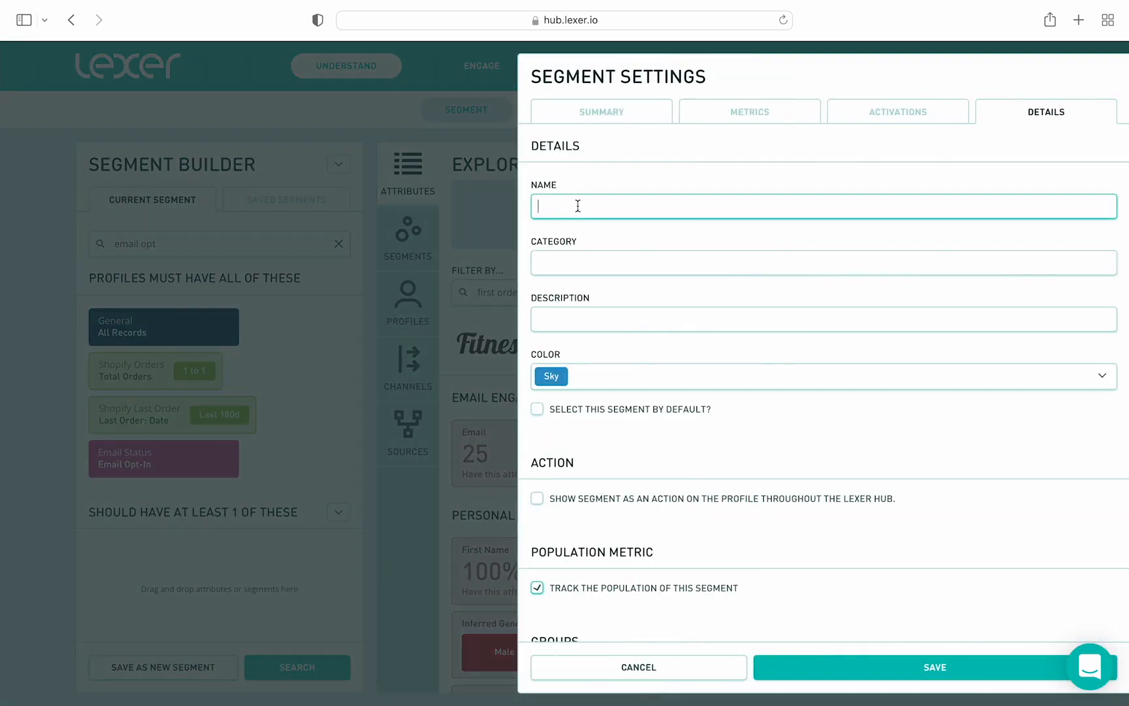
type("grow 1x buyers")
left_click(822, 674)
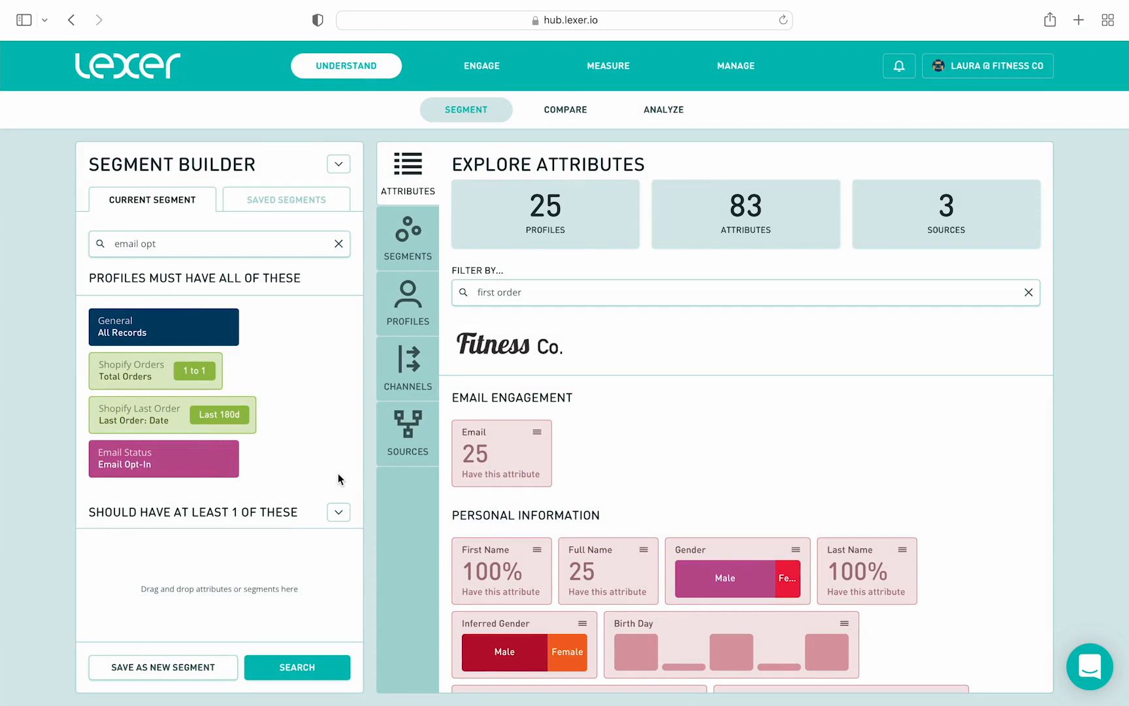
- Clear the segment builder back to All Records only and rerun the search
left_click(323, 251)
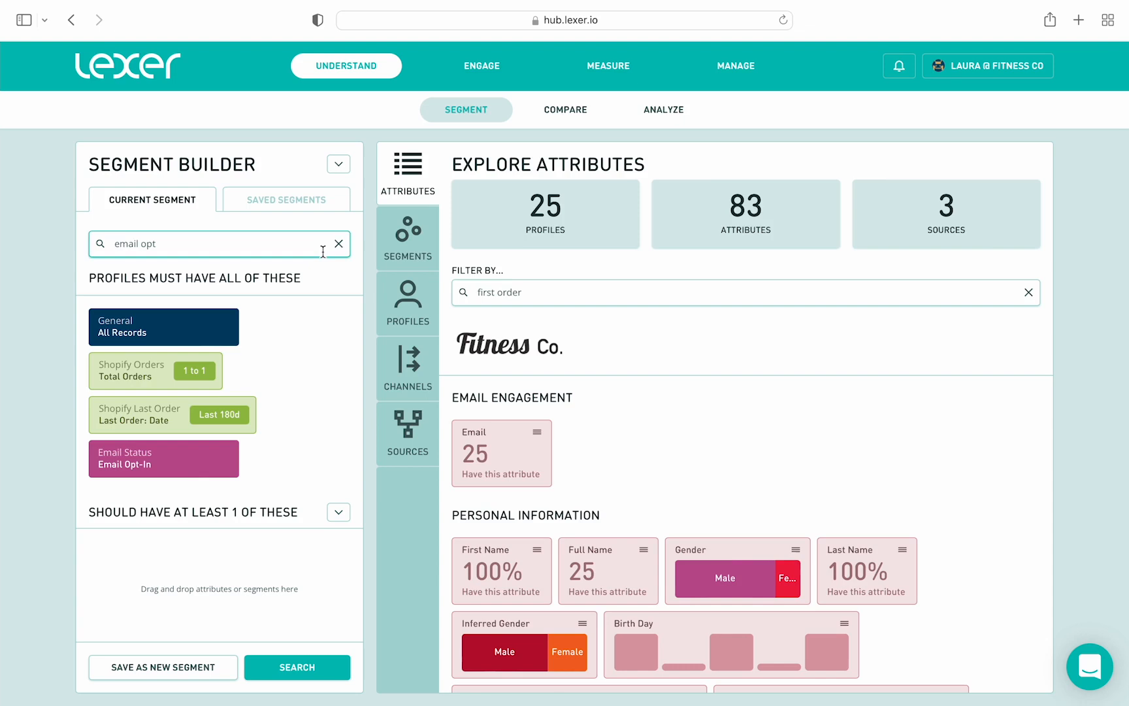
left_click(338, 164)
left_click(327, 195)
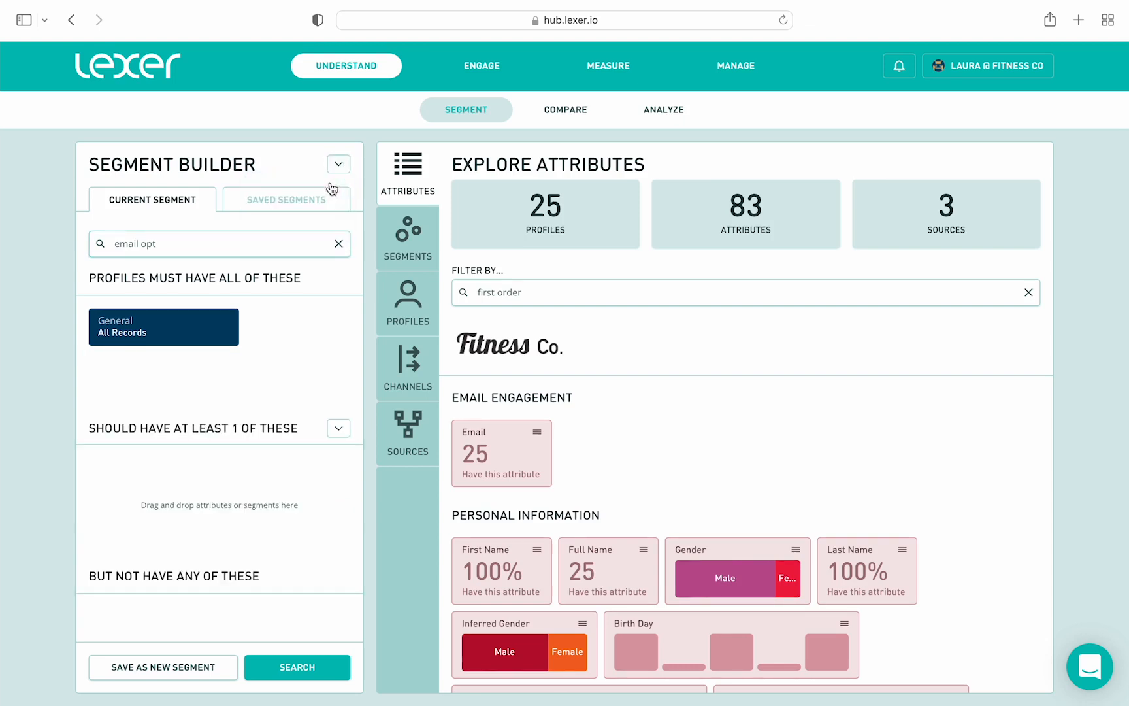
left_click(289, 665)
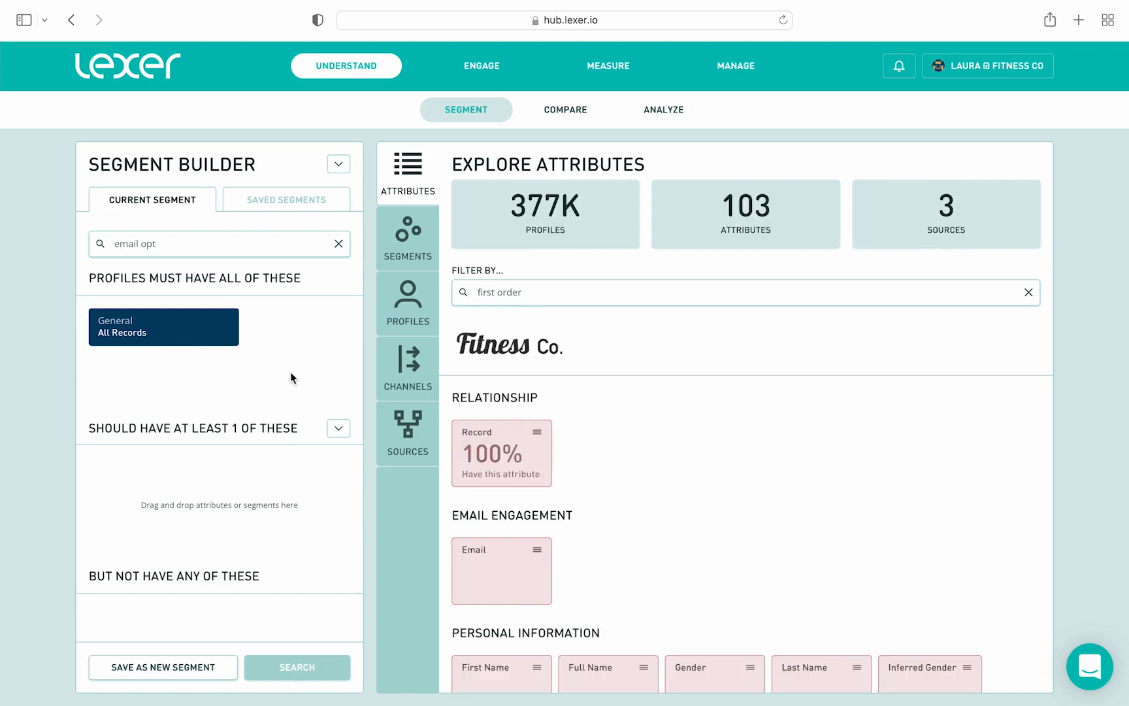
- Search for "last order", add the Last Order: Date condition and limit it to the last 24 months
left_click(170, 241)
type("last order")
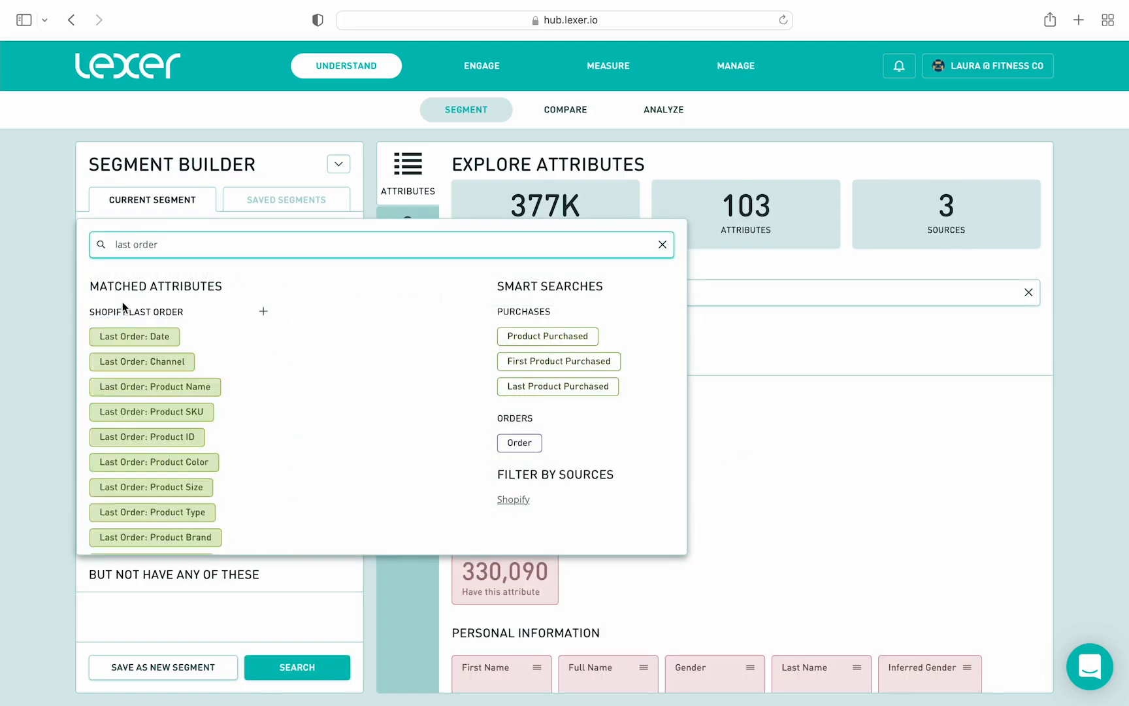
left_click(134, 336)
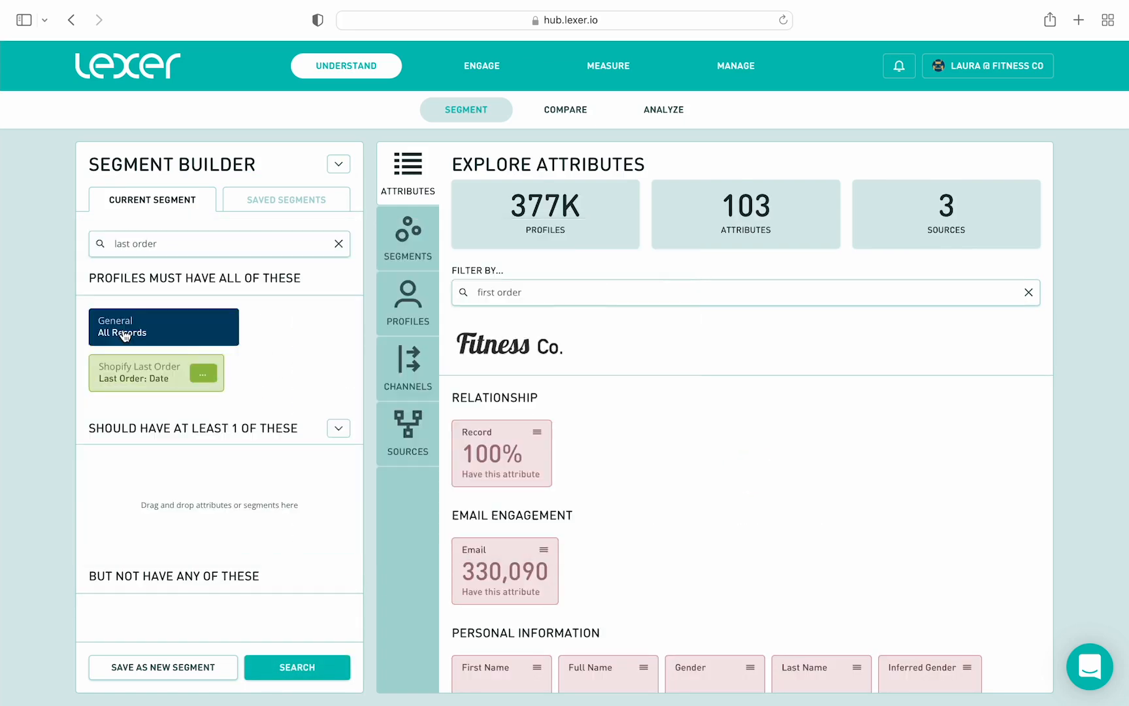
left_click(200, 373)
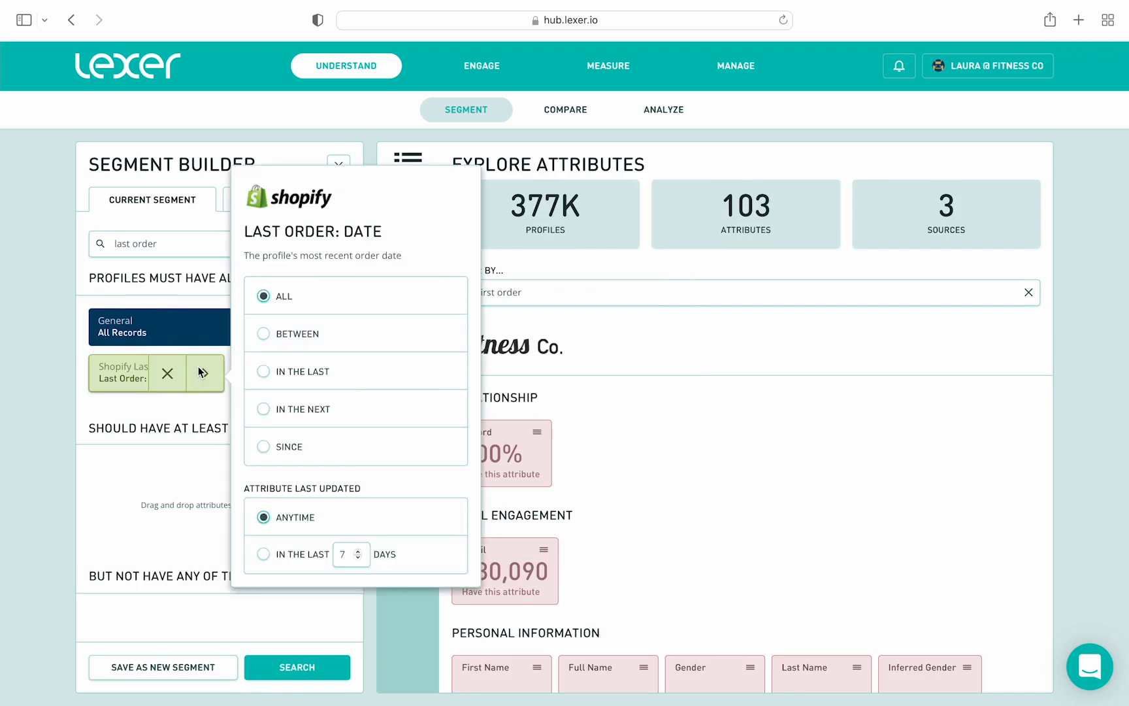
left_click(264, 372)
double_click(271, 395)
type("24")
left_click(419, 397)
left_click(428, 456)
left_click(194, 409)
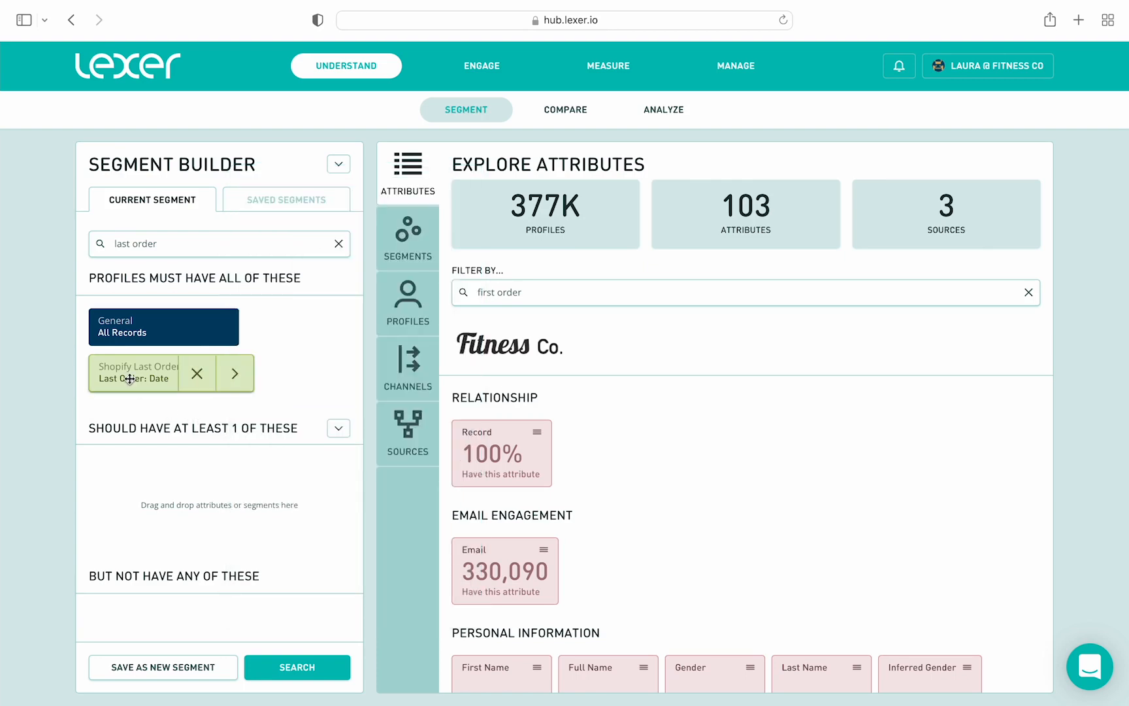
- Move the Last Order: Date condition from the must-have group to "But not have any of these"
left_click_drag(130, 378, 138, 627)
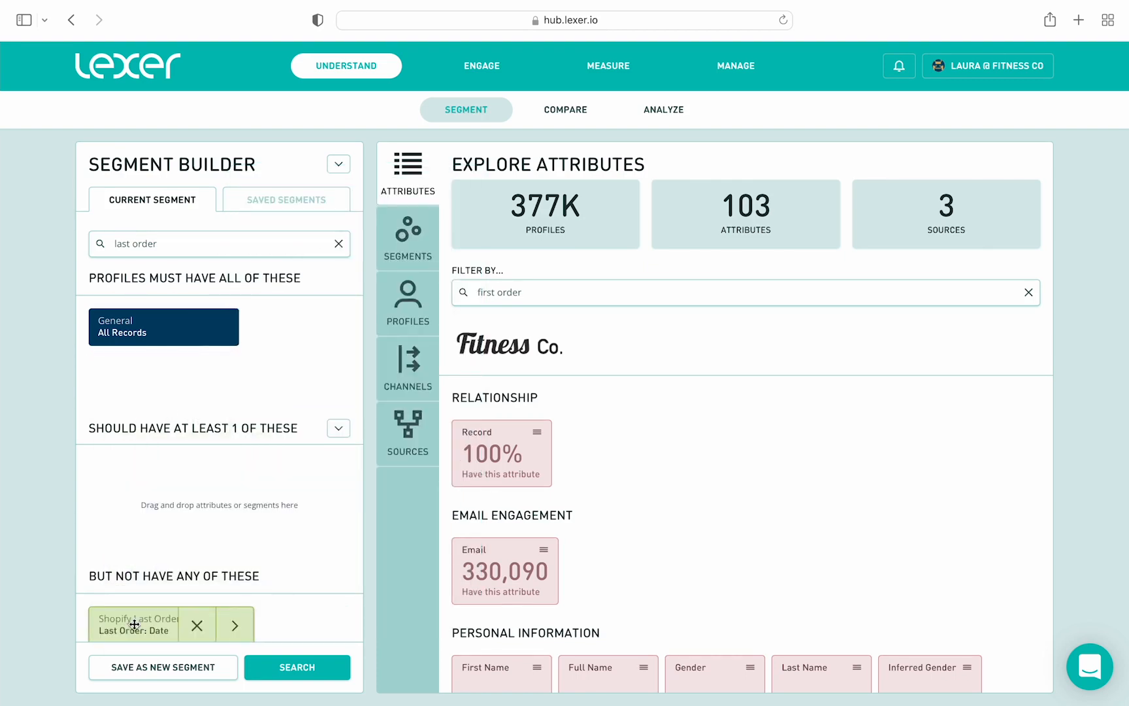
scroll(134, 624, "down", 3)
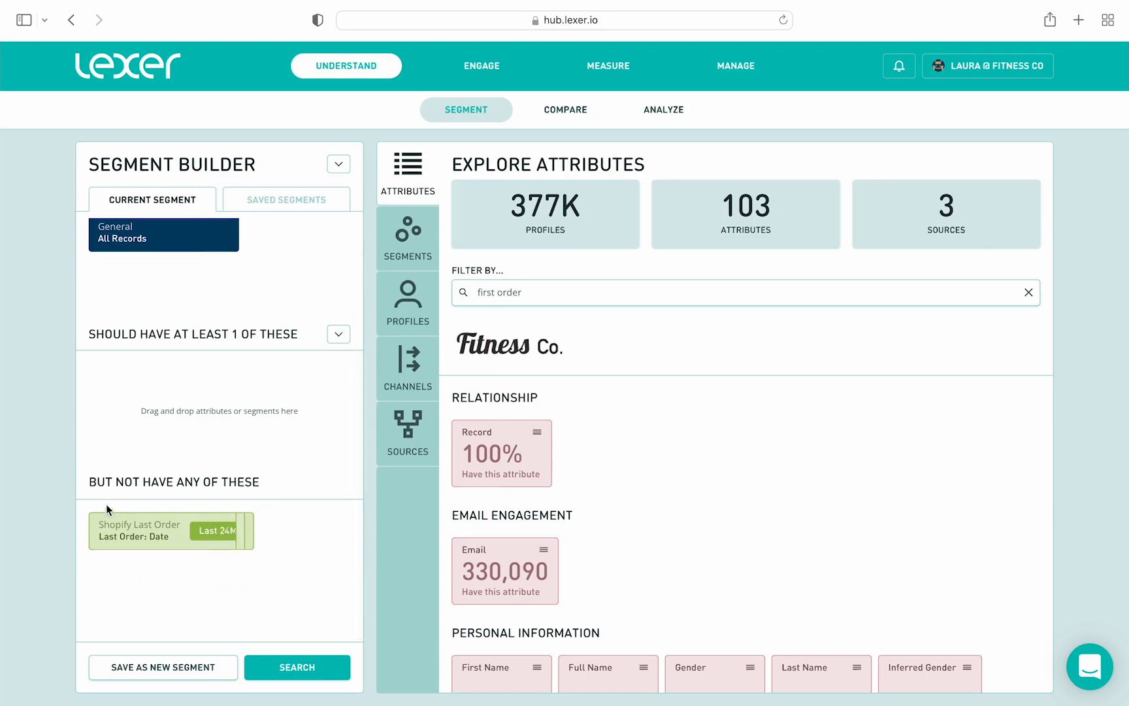
left_click_drag(85, 477, 325, 486)
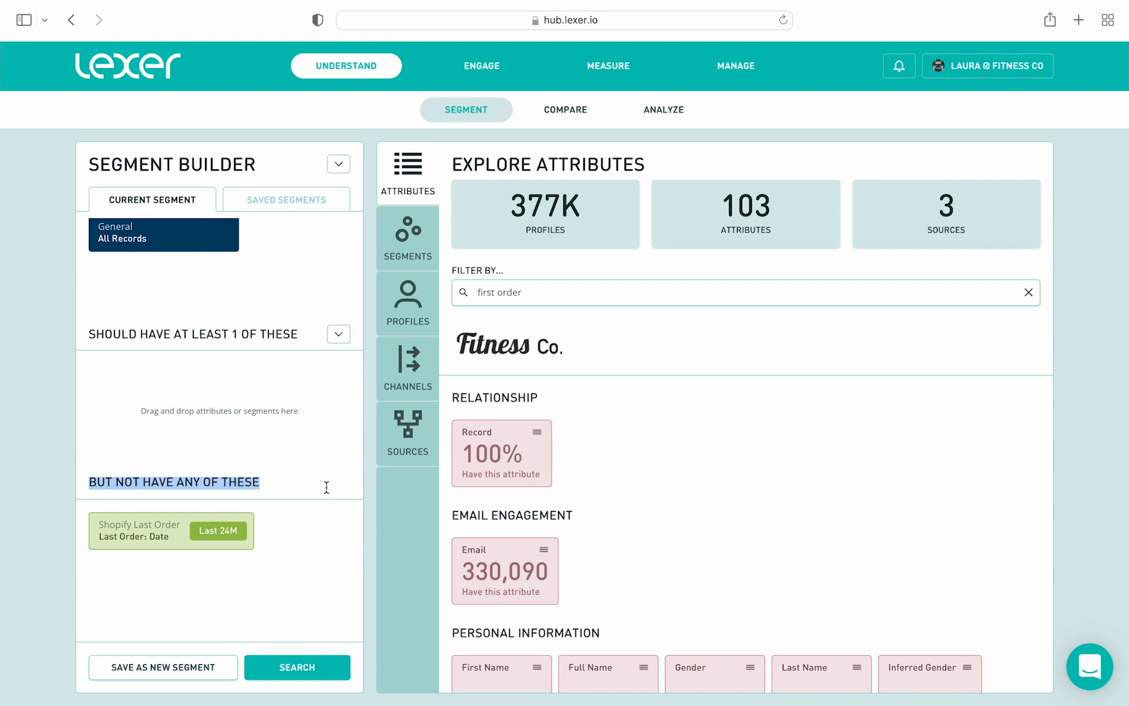
- Search the segment builder for "spend deci" and add the Shopify Spend Decile attribute to the must-have-all conditions
scroll(327, 487, "up", 3)
left_click(147, 245)
triple_click(148, 244)
left_click(148, 245)
triple_click(148, 244)
type("spe")
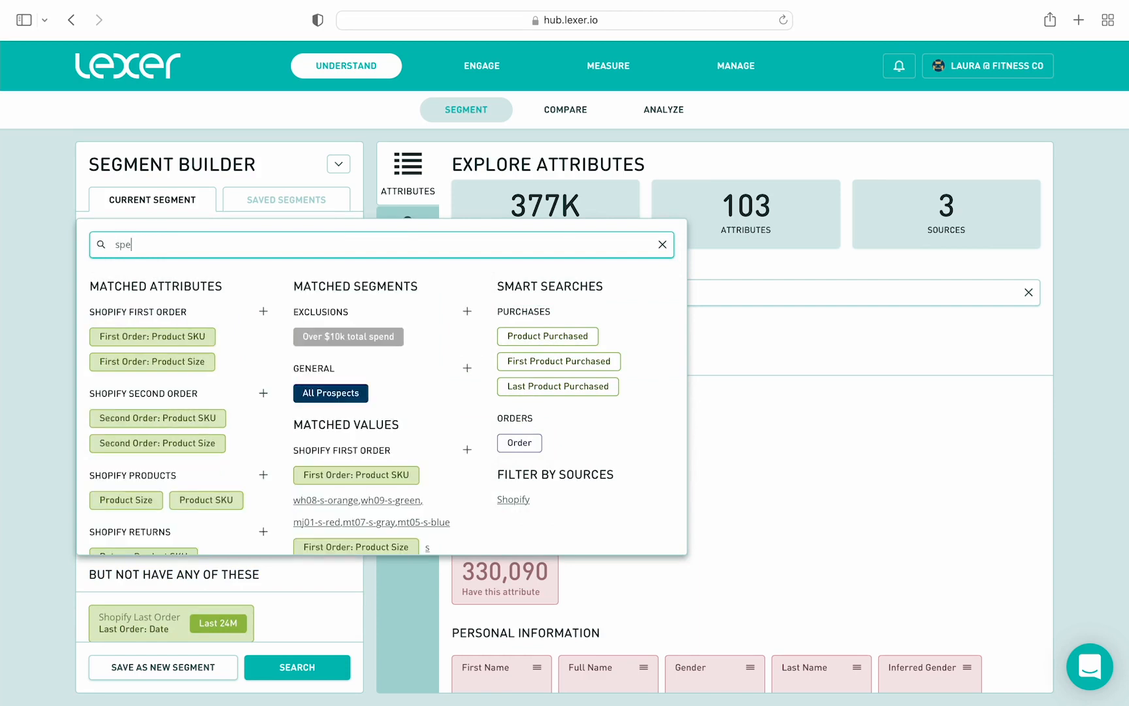
type("nd deci")
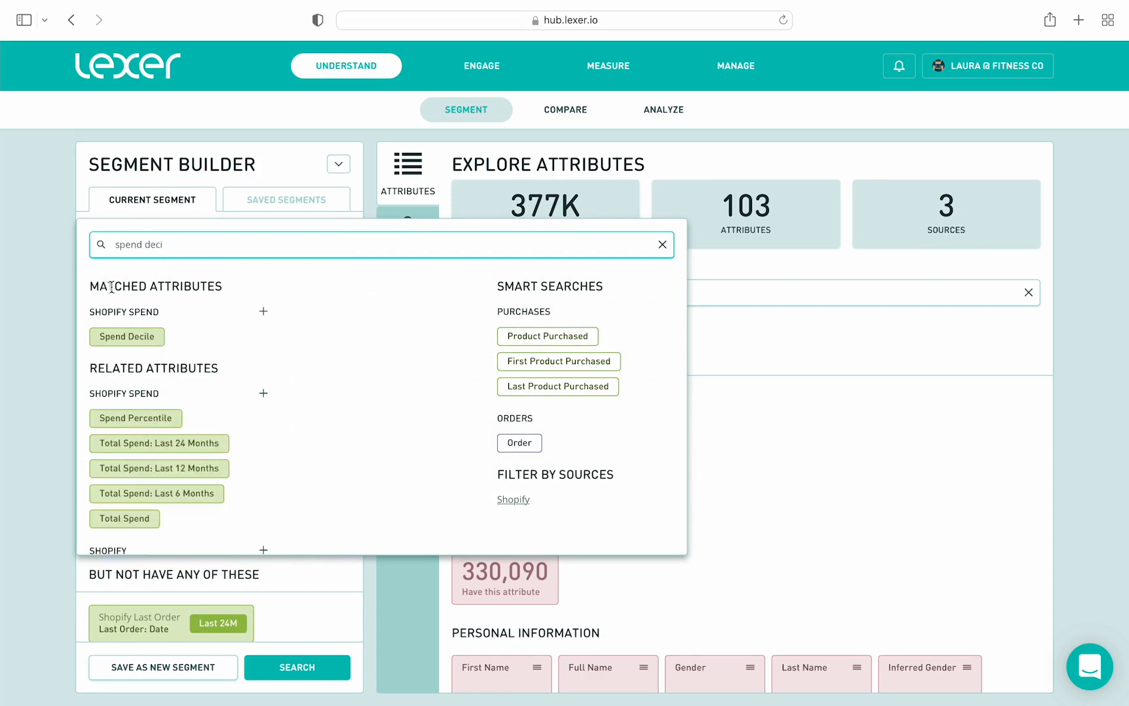
left_click(130, 348)
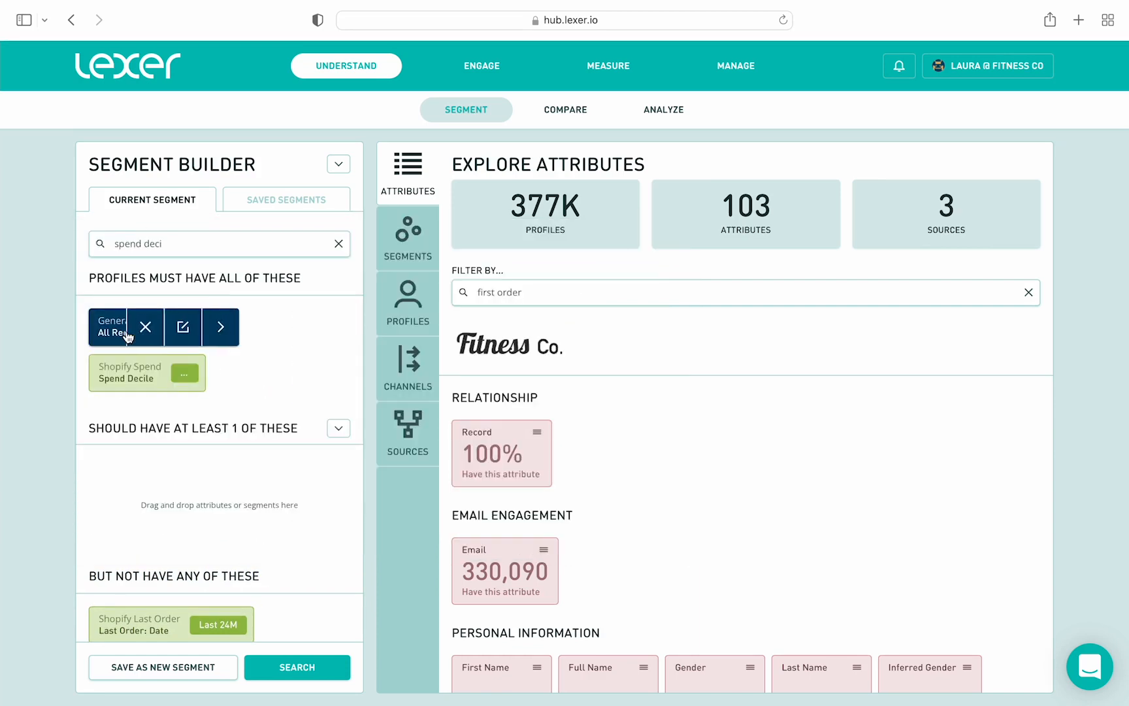
- Limit the Spend Decile condition to between 7 and 10 and run the segment search
left_click(186, 371)
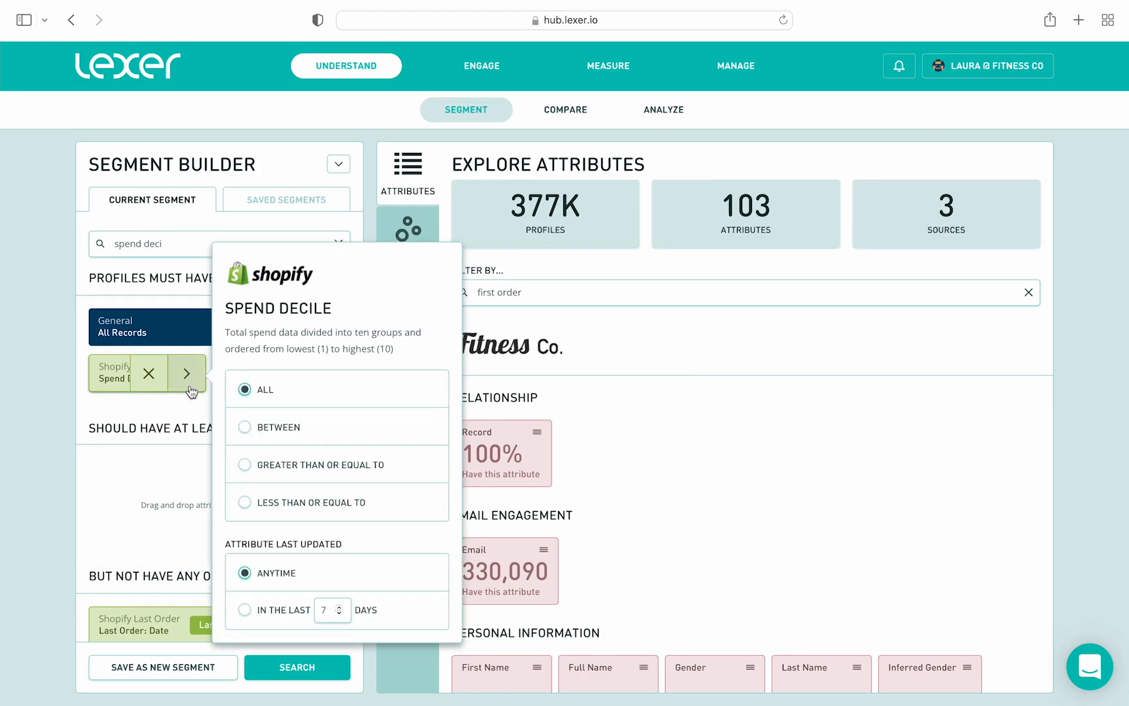
left_click(245, 426)
type("7")
left_click(173, 414)
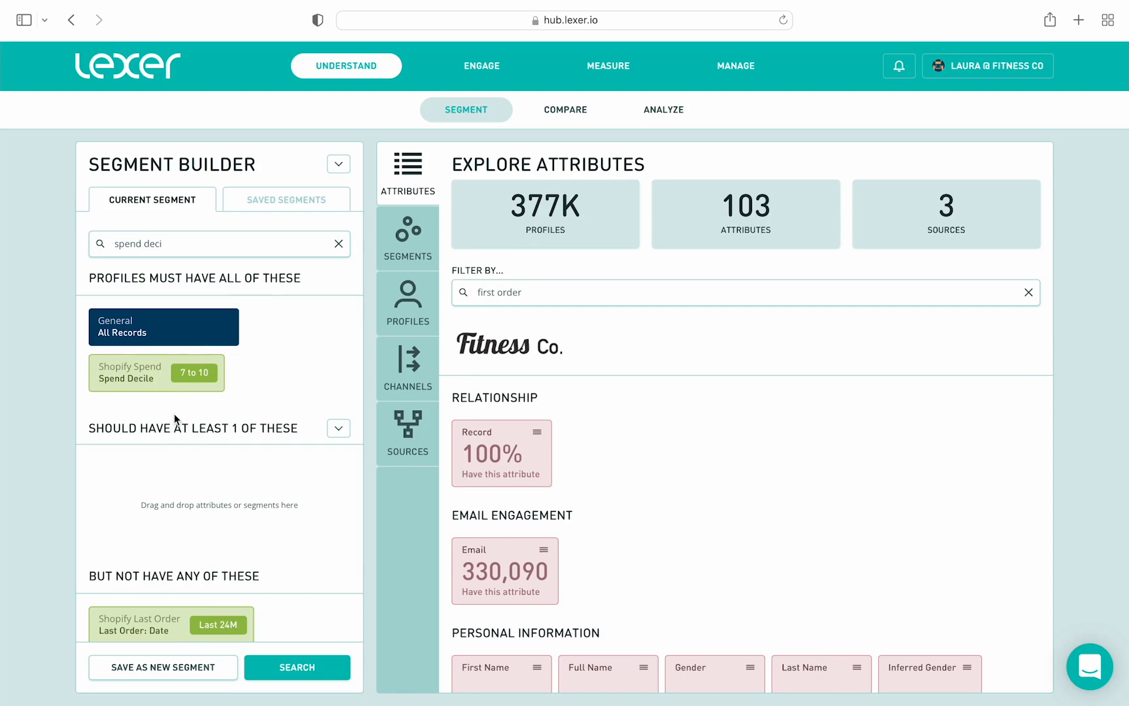
left_click(277, 667)
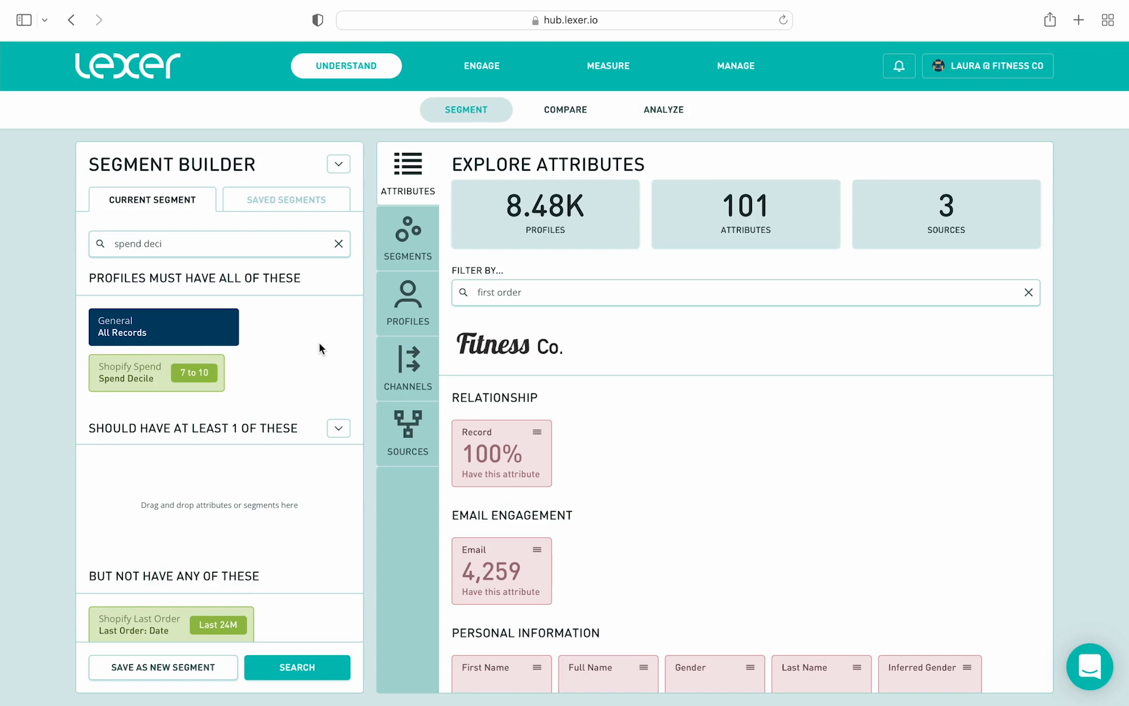
- Review the new segment's name, category, description, color and group settings, then close them without saving
left_click(199, 667)
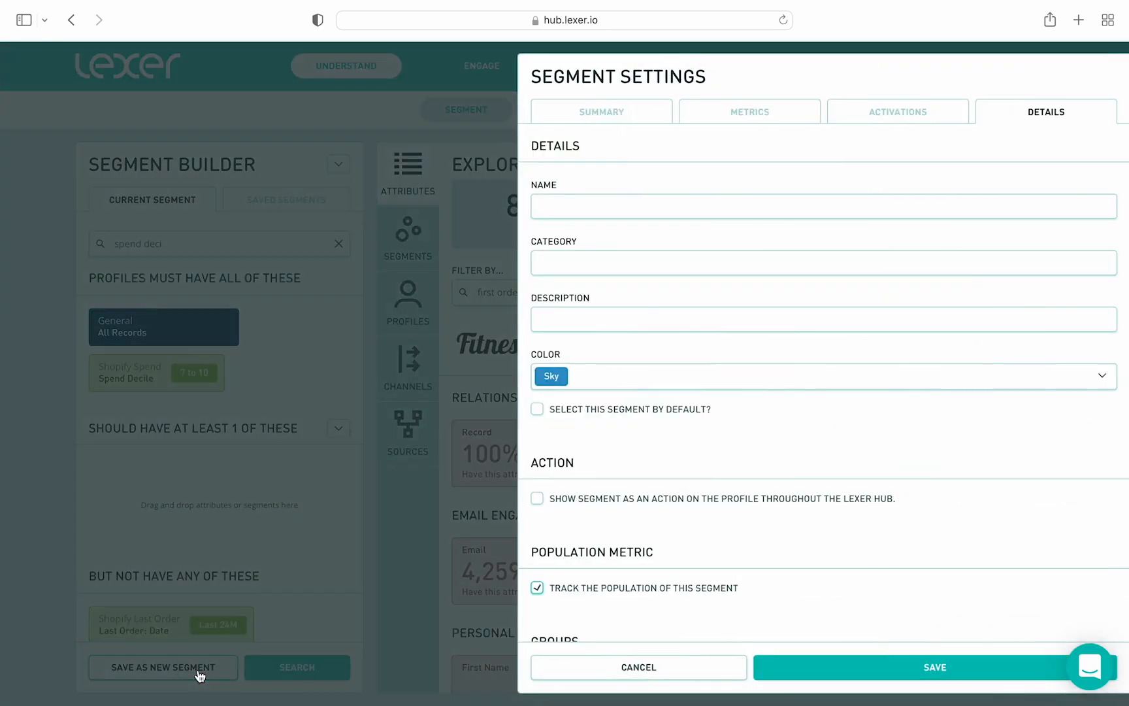
left_click_drag(533, 186, 568, 183)
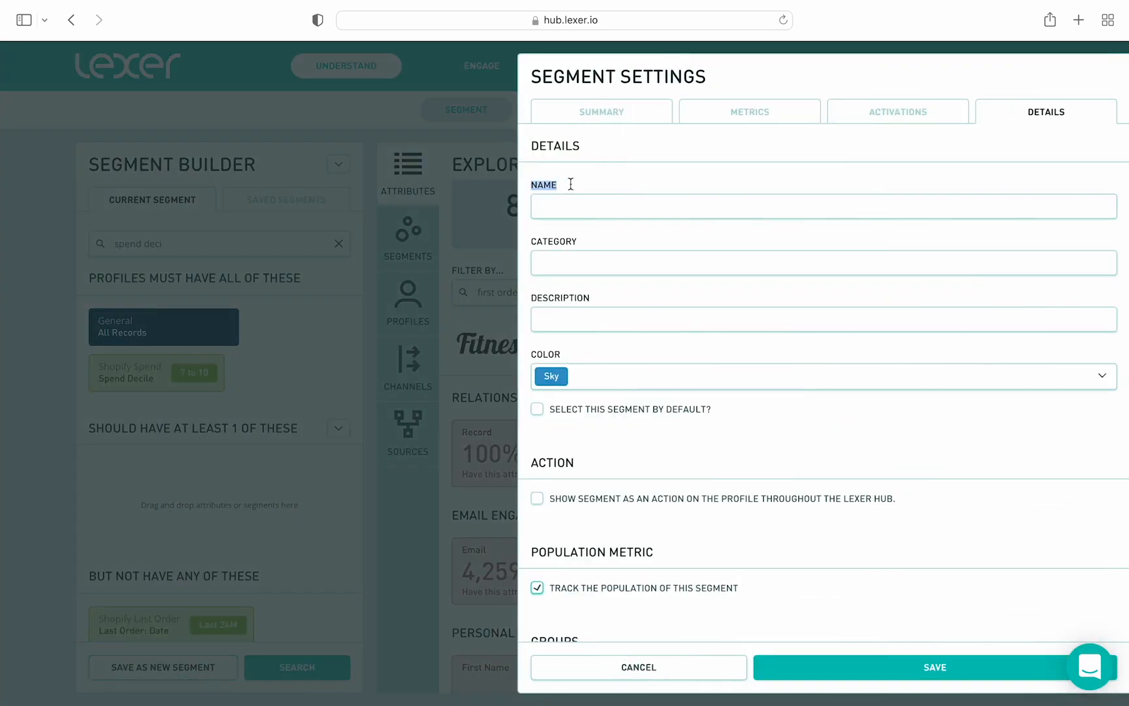
left_click_drag(533, 244, 598, 240)
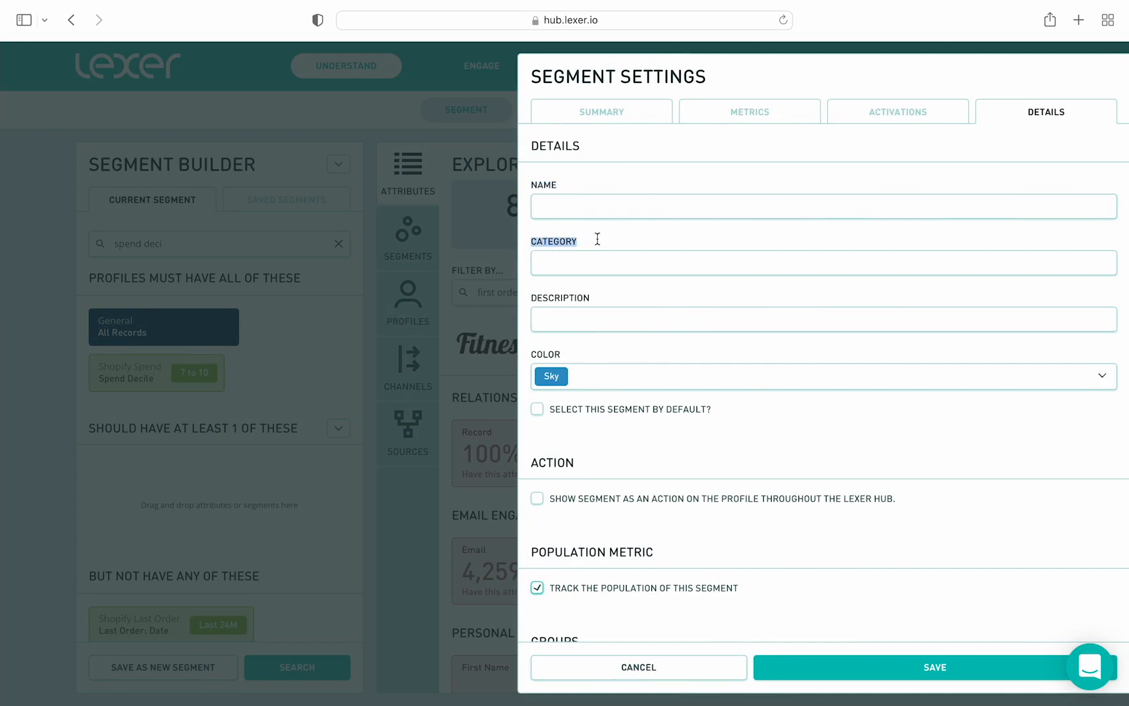
left_click(532, 298)
left_click_drag(531, 297, 600, 297)
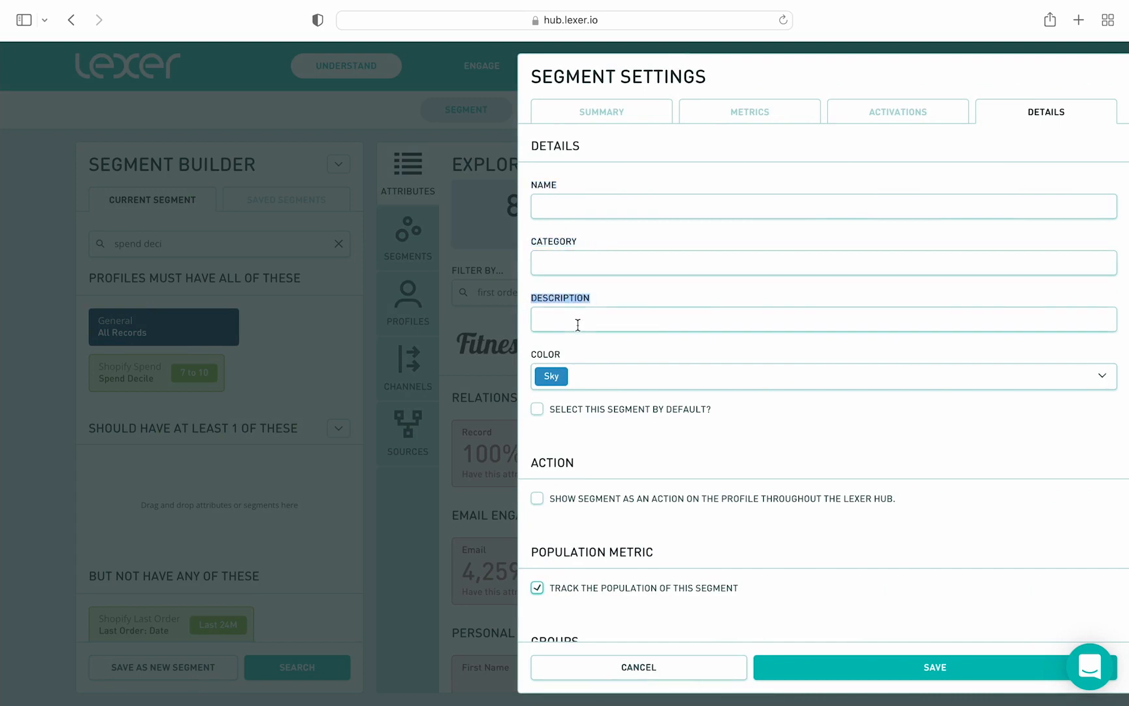
left_click_drag(531, 353, 563, 354)
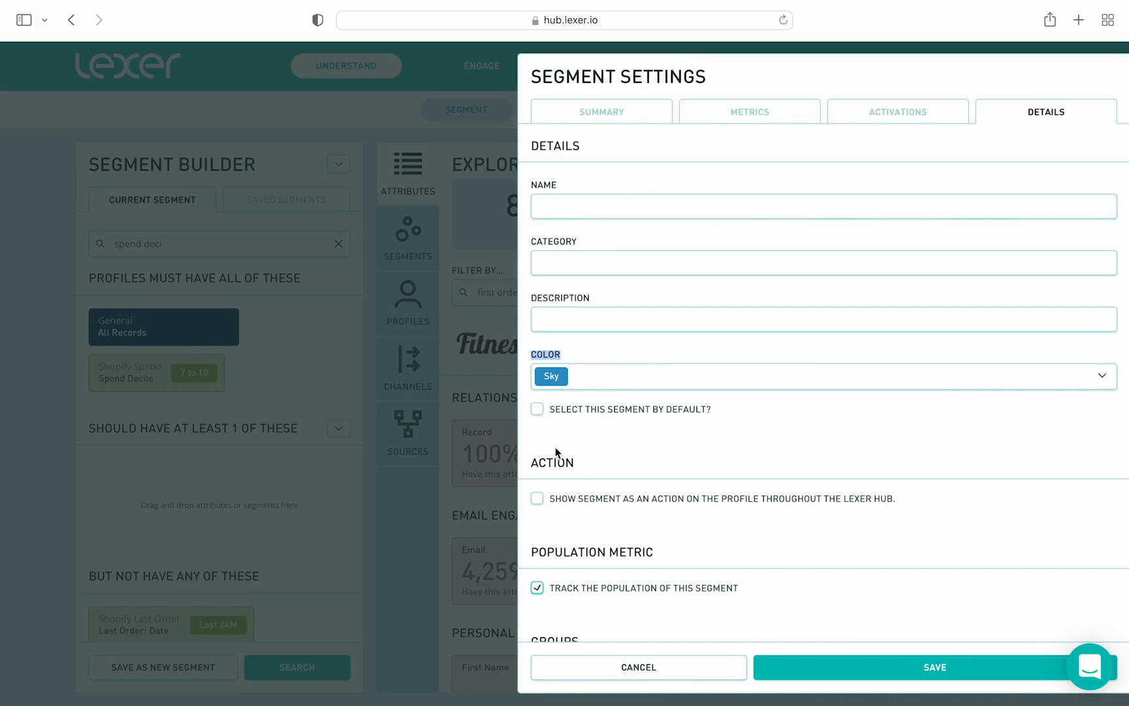
scroll(561, 523, "down", 3)
left_click(562, 582)
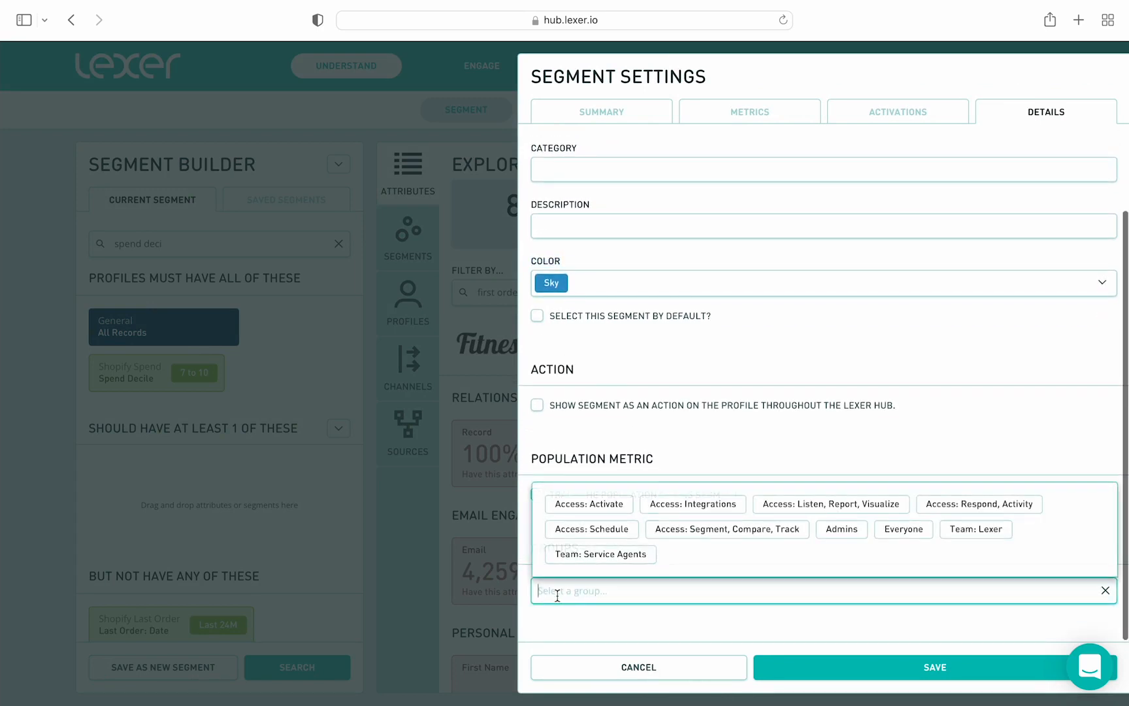
left_click(669, 592)
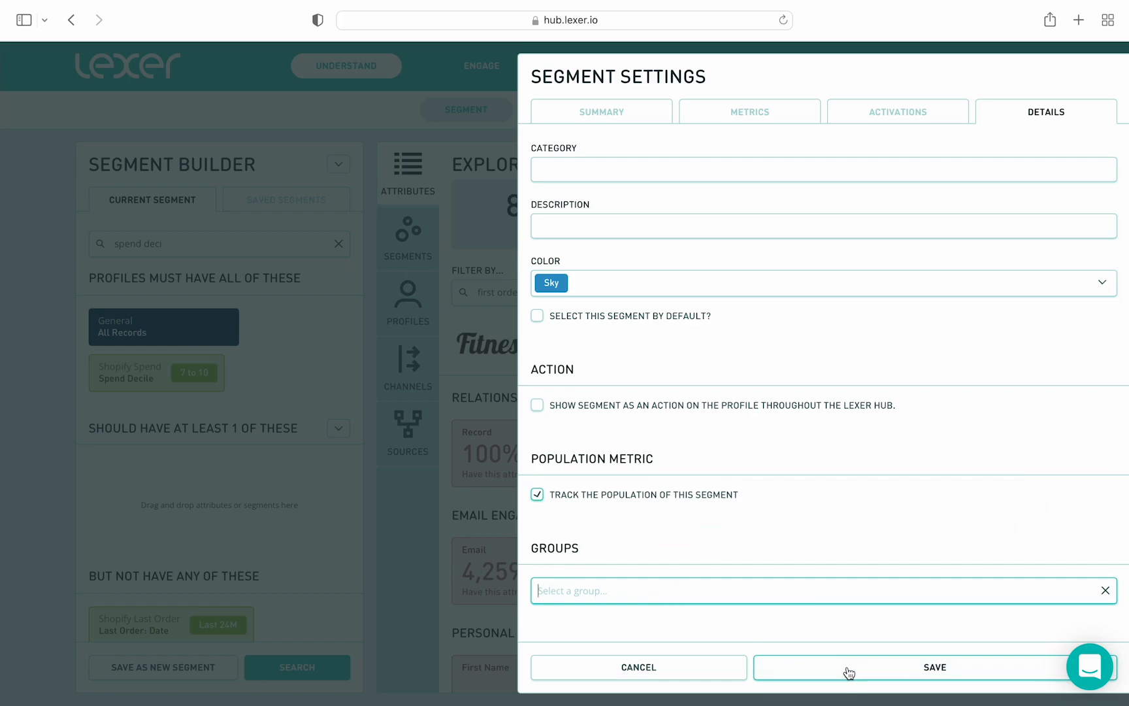
left_click(330, 473)
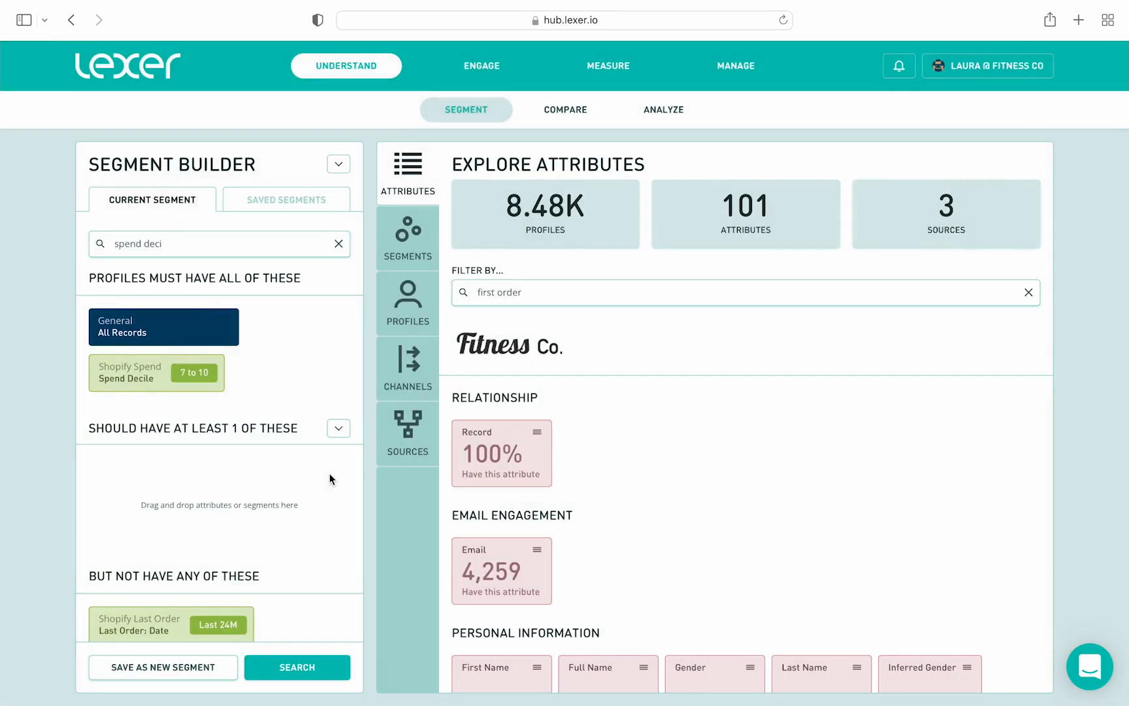